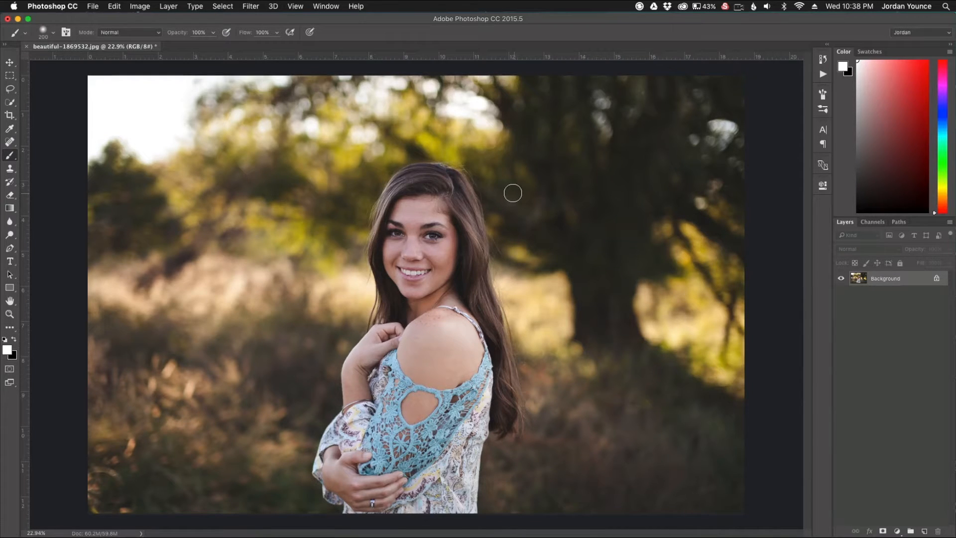
- Show the Actions and expand the Sleeklens - Hide and Seek Collection set to its base retouch brushes
{"action": "left_click", "coordinate": [321, 7]}
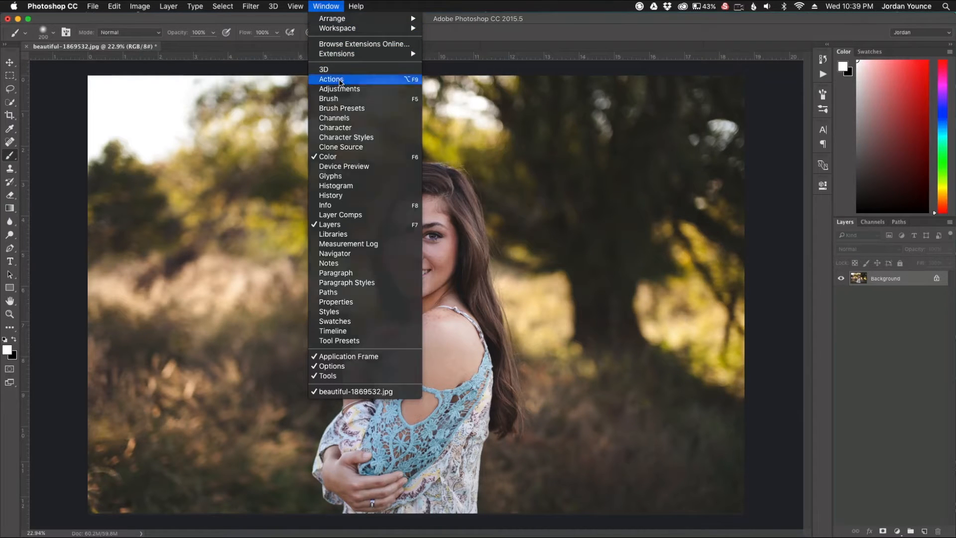
{"action": "left_click", "coordinate": [332, 79]}
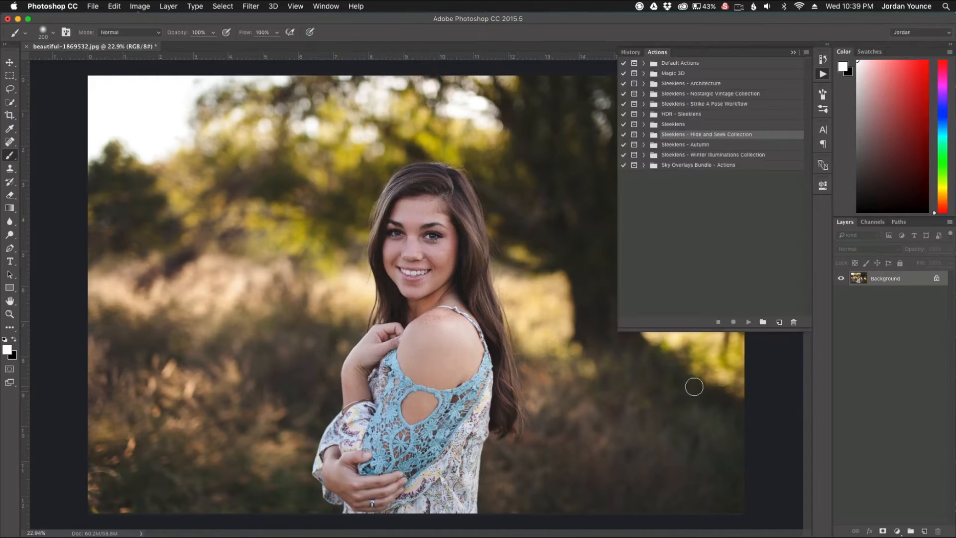
{"action": "left_click", "coordinate": [643, 135]}
{"action": "scroll", "coordinate": [711, 217], "scroll_direction": "down", "scroll_amount": 8}
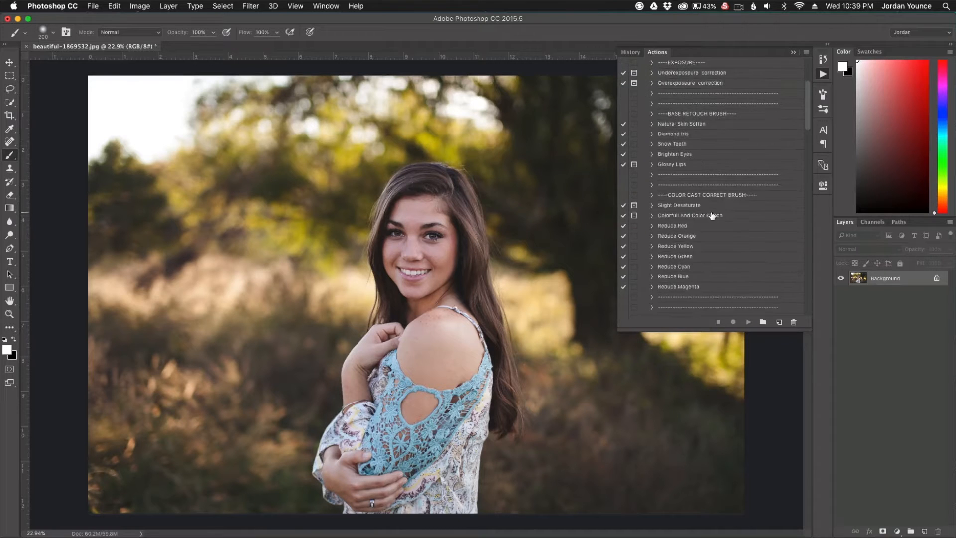
{"action": "scroll", "coordinate": [711, 217], "scroll_direction": "down", "scroll_amount": 6}
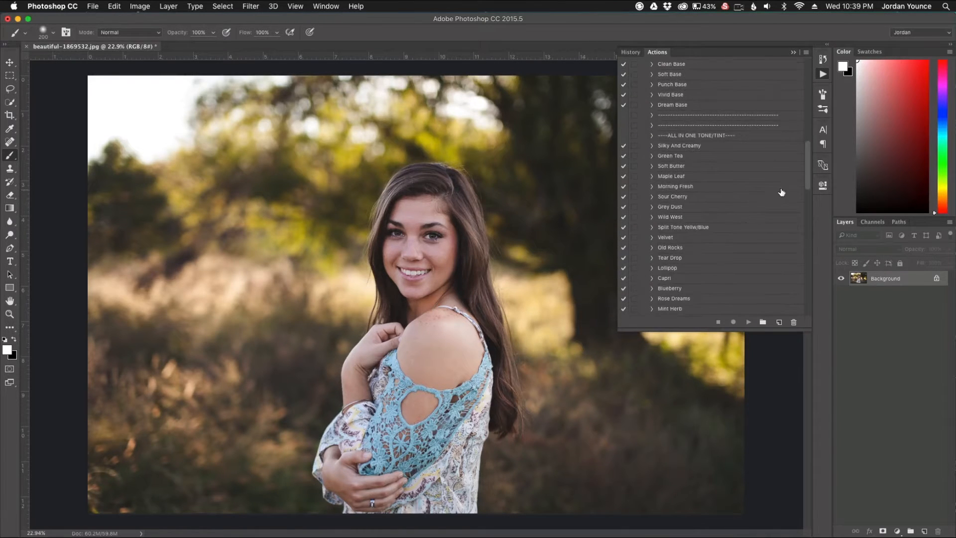
{"action": "left_click_drag", "start_coordinate": [808, 177], "coordinate": [808, 117]}
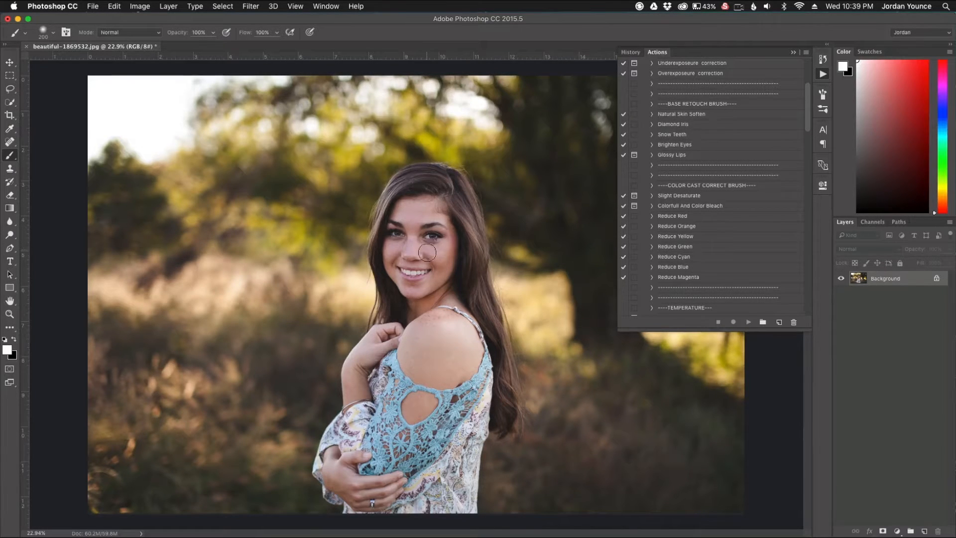
- Run the Natural Skin Soften action on the portrait and collapse the list of actions
{"action": "scroll", "coordinate": [438, 265], "scroll_direction": "up", "scroll_amount": 10}
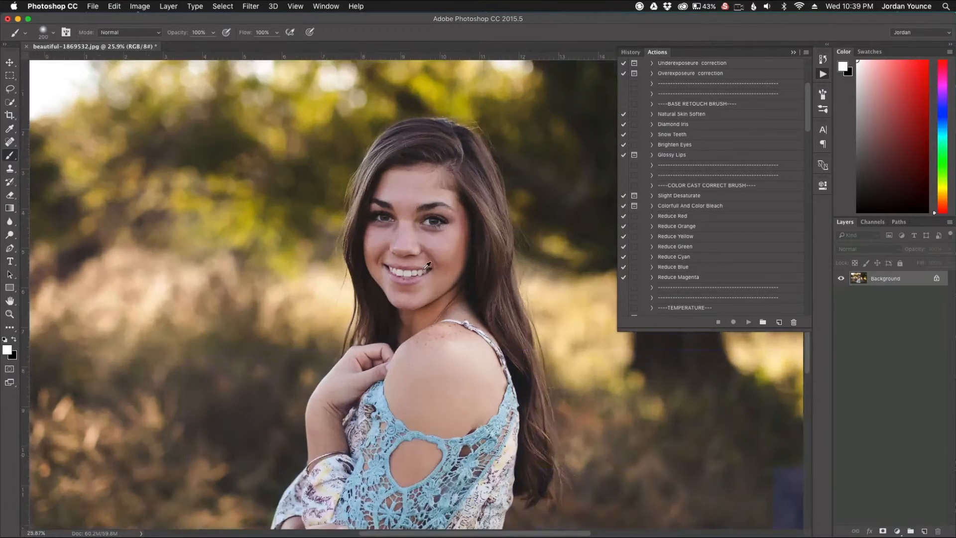
{"action": "scroll", "coordinate": [423, 263], "scroll_direction": "down", "scroll_amount": 2}
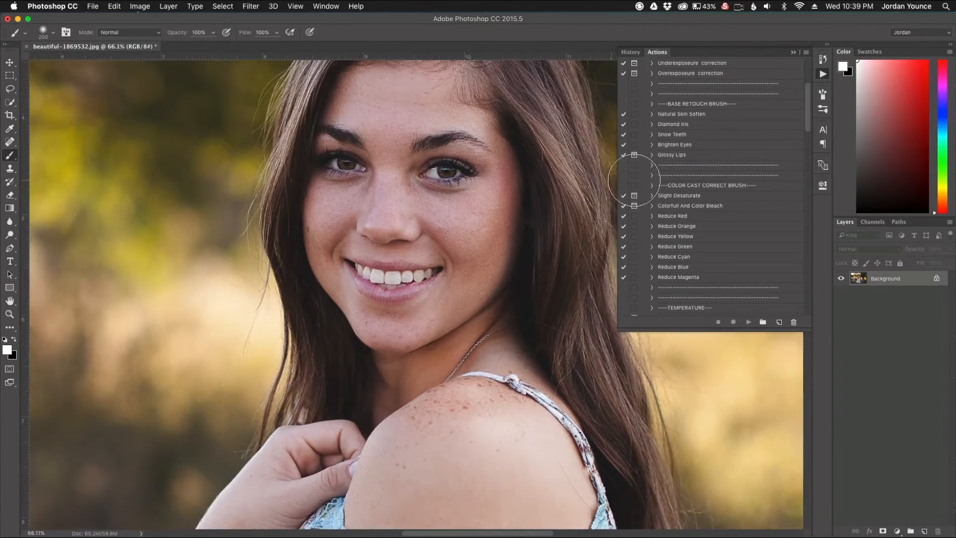
{"action": "left_click", "coordinate": [672, 118]}
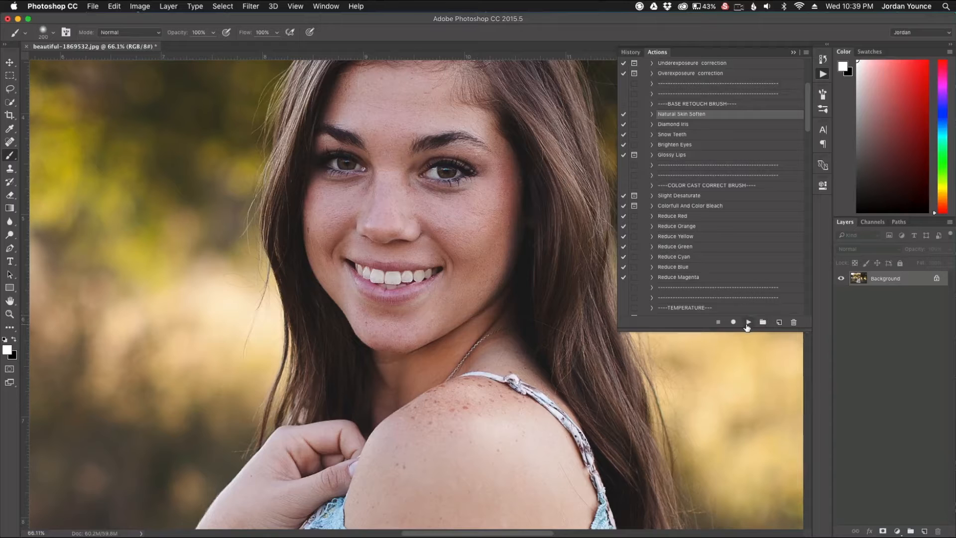
{"action": "left_click", "coordinate": [748, 323]}
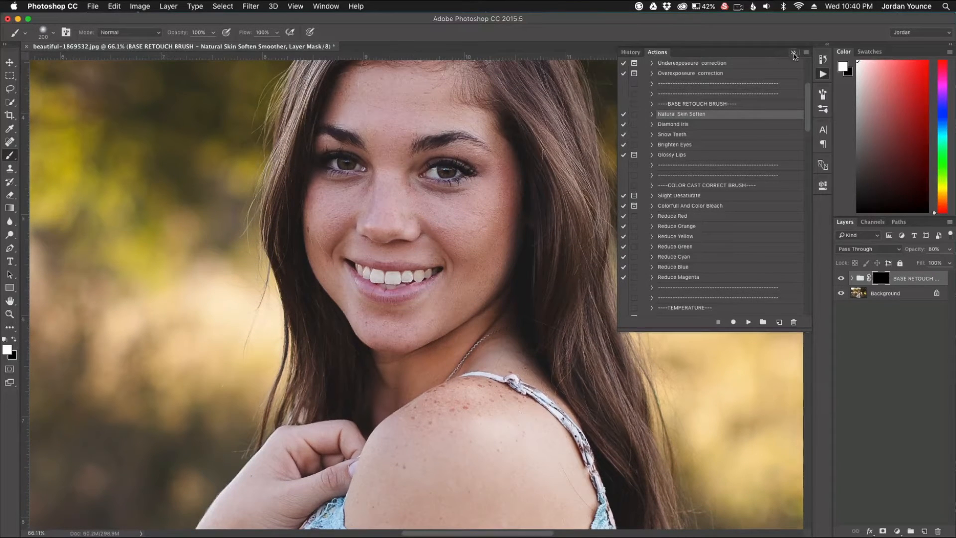
{"action": "left_click", "coordinate": [794, 53]}
- Paint the skin softening onto the face and neck through the group's mask with a soft white 150 px brush
{"action": "scroll", "coordinate": [395, 214], "scroll_direction": "up", "scroll_amount": 2}
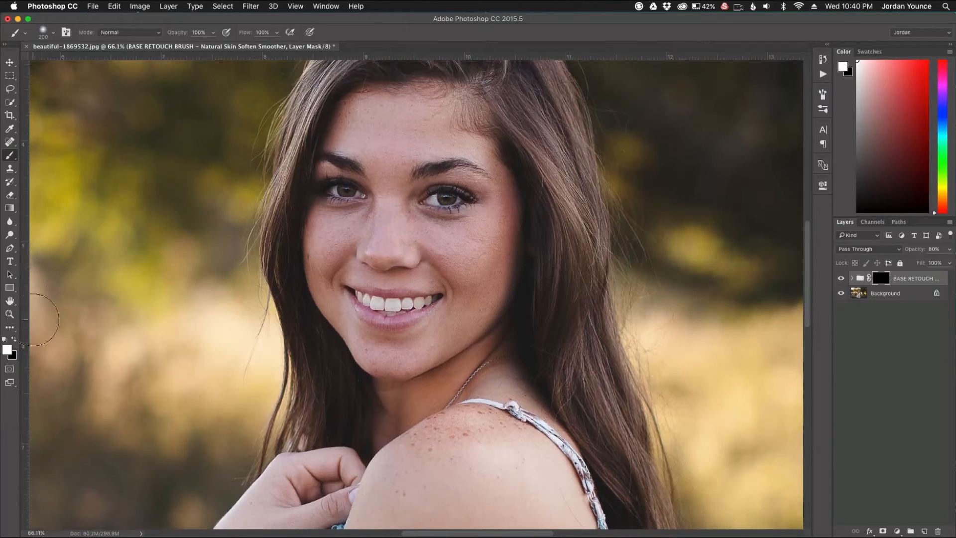
{"action": "left_click", "coordinate": [51, 32]}
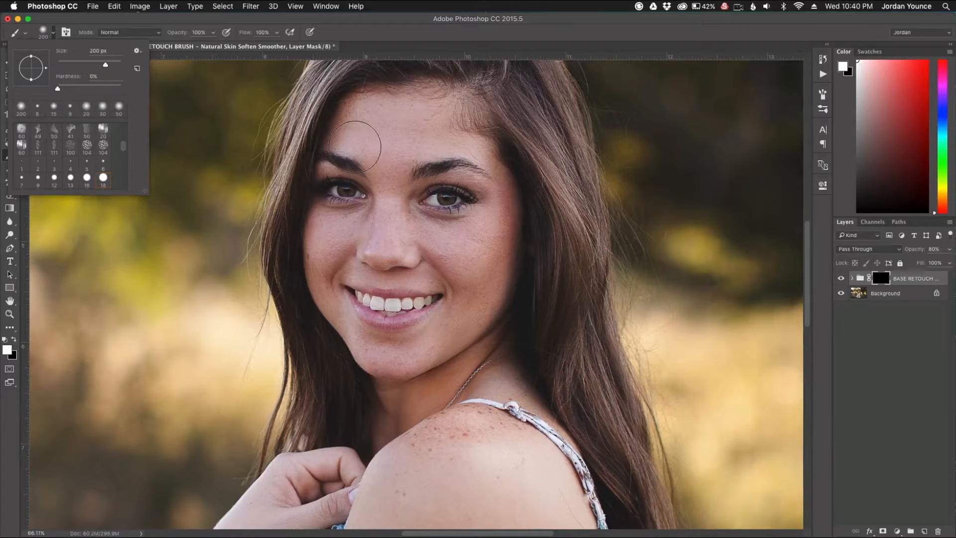
{"action": "left_click", "coordinate": [371, 145]}
{"action": "key", "text": "bracketleft"}
{"action": "key", "text": "bracketleft"}
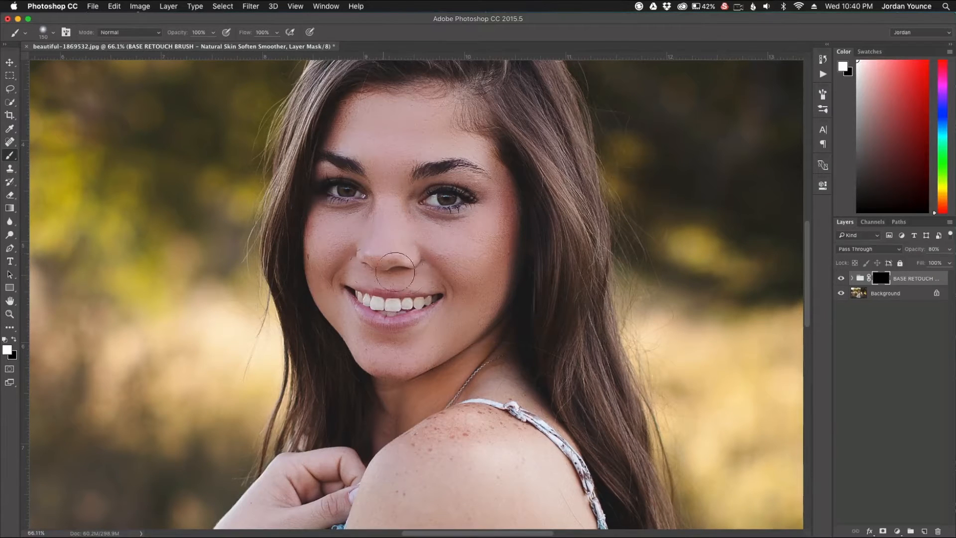
{"action": "left_click_drag", "start_coordinate": [333, 286], "coordinate": [396, 360]}
{"action": "mouse_move", "coordinate": [515, 399]}
{"action": "left_mouse_down"}
{"action": "mouse_move", "coordinate": [497, 381]}
{"action": "mouse_move", "coordinate": [532, 402]}
{"action": "mouse_move", "coordinate": [502, 374]}
{"action": "mouse_move", "coordinate": [443, 379]}
{"action": "mouse_move", "coordinate": [384, 358]}
{"action": "mouse_move", "coordinate": [453, 390]}
{"action": "left_mouse_up"}
- Paint the skin softening over the bare shoulder and arm, enlarging the brush to 300 px
{"action": "scroll", "coordinate": [453, 390], "scroll_direction": "down", "scroll_amount": 5}
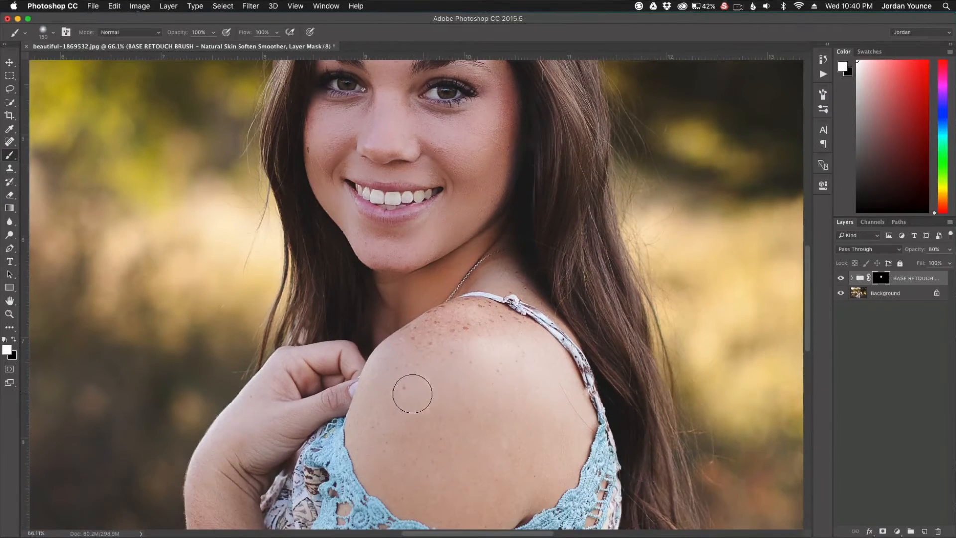
{"action": "mouse_move", "coordinate": [424, 346]}
{"action": "left_mouse_down"}
{"action": "mouse_move", "coordinate": [446, 334]}
{"action": "mouse_move", "coordinate": [417, 348]}
{"action": "mouse_move", "coordinate": [437, 326]}
{"action": "mouse_move", "coordinate": [491, 330]}
{"action": "mouse_move", "coordinate": [468, 323]}
{"action": "mouse_move", "coordinate": [562, 379]}
{"action": "mouse_move", "coordinate": [561, 454]}
{"action": "mouse_move", "coordinate": [496, 488]}
{"action": "mouse_move", "coordinate": [397, 454]}
{"action": "mouse_move", "coordinate": [452, 491]}
{"action": "mouse_move", "coordinate": [437, 376]}
{"action": "mouse_move", "coordinate": [412, 404]}
{"action": "left_mouse_up"}
{"action": "key", "text": "bracketright"}
{"action": "key", "text": "bracketright"}
{"action": "key", "text": "bracketright"}
{"action": "key", "text": "bracketright"}
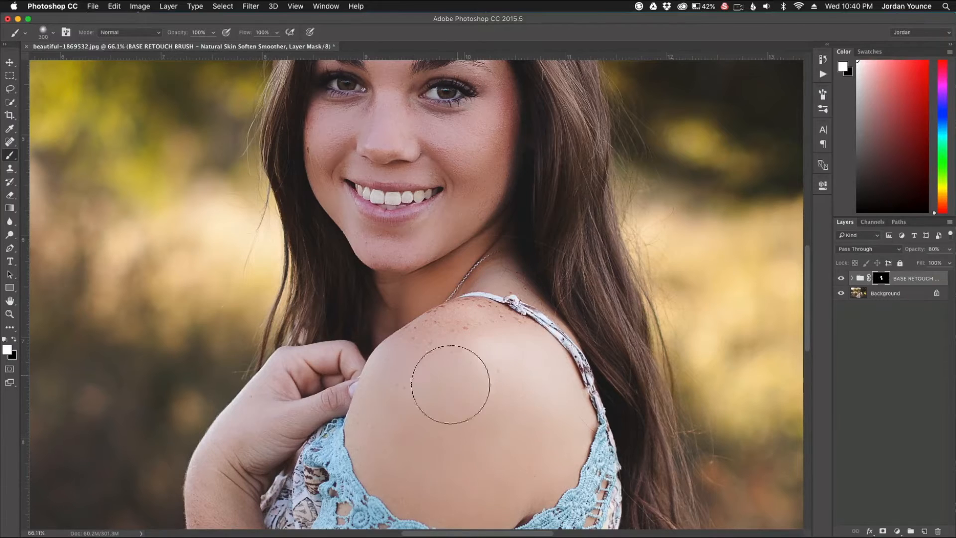
{"action": "scroll", "coordinate": [367, 405], "scroll_direction": "down", "scroll_amount": 5}
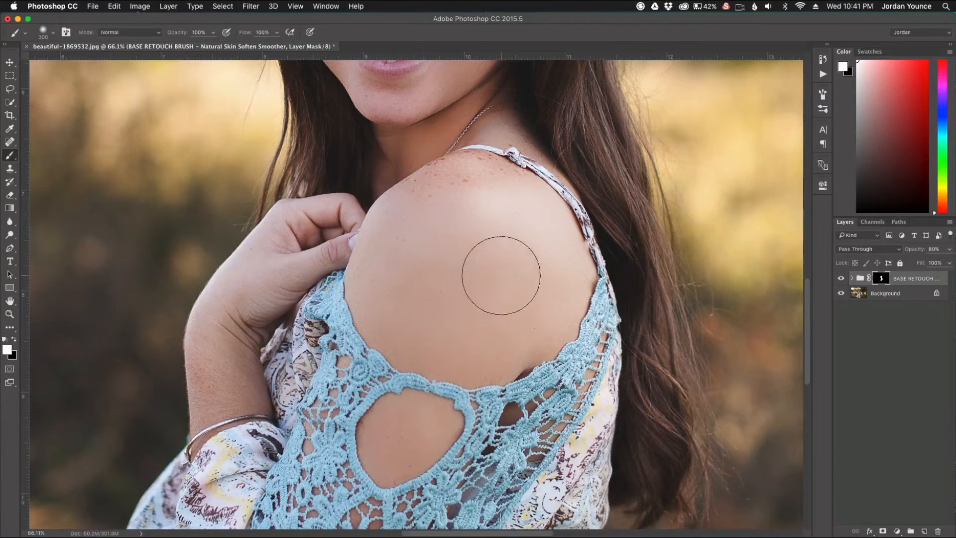
{"action": "scroll", "coordinate": [419, 267], "scroll_direction": "down", "scroll_amount": 1}
{"action": "scroll", "coordinate": [418, 267], "scroll_direction": "down", "scroll_amount": 6}
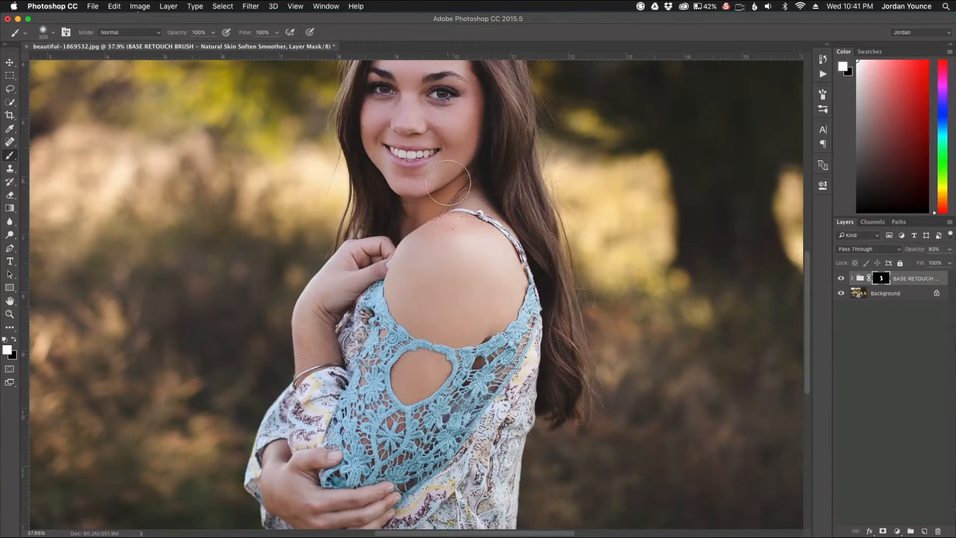
- Paint the skin softening over the chin and jawline, and toggle the group's visibility to compare the retouch
{"action": "scroll", "coordinate": [449, 183], "scroll_direction": "up", "scroll_amount": 1}
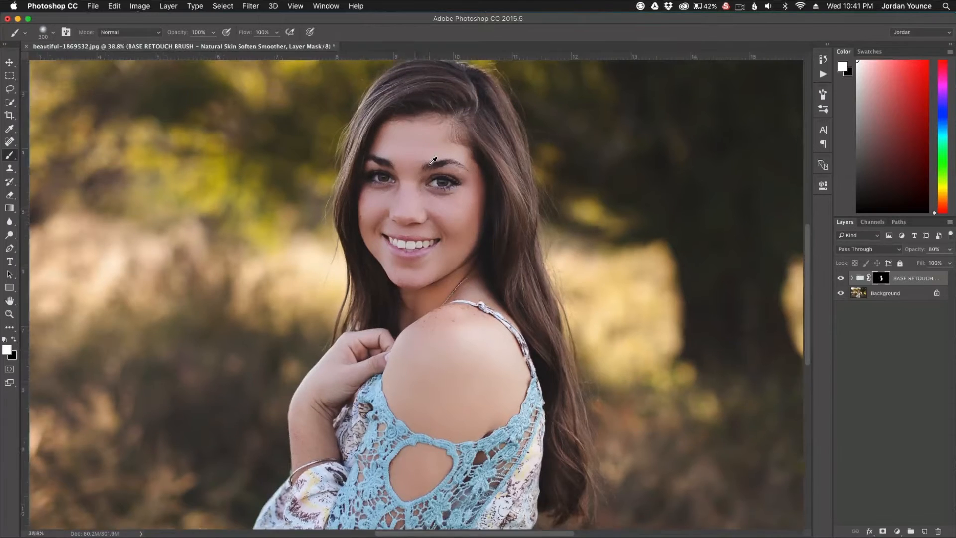
{"action": "scroll", "coordinate": [435, 172], "scroll_direction": "up", "scroll_amount": 3}
{"action": "scroll", "coordinate": [434, 172], "scroll_direction": "up", "scroll_amount": 4}
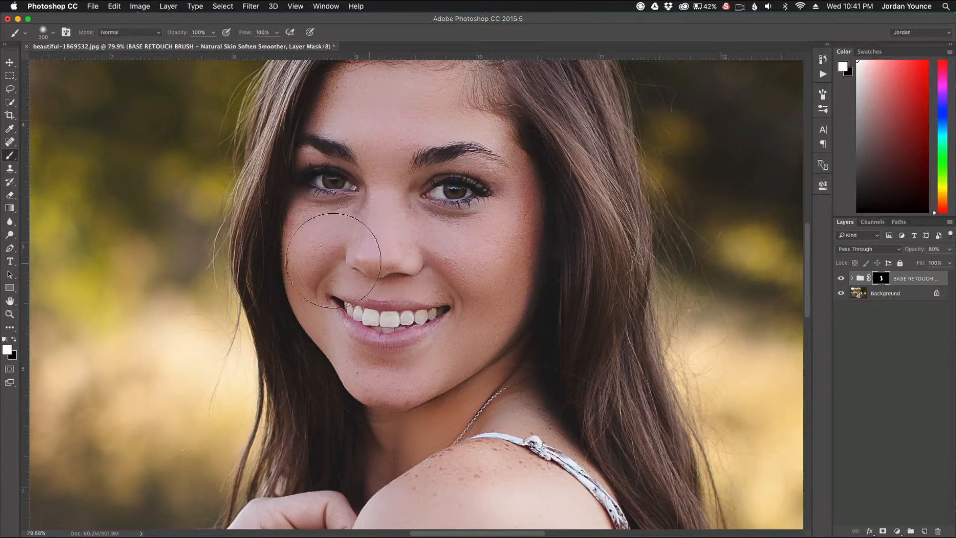
{"action": "mouse_move", "coordinate": [371, 384]}
{"action": "left_mouse_down"}
{"action": "mouse_move", "coordinate": [412, 406]}
{"action": "mouse_move", "coordinate": [403, 426]}
{"action": "mouse_move", "coordinate": [491, 389]}
{"action": "mouse_move", "coordinate": [526, 388]}
{"action": "mouse_move", "coordinate": [492, 375]}
{"action": "left_mouse_up"}
{"action": "scroll", "coordinate": [492, 375], "scroll_direction": "down", "scroll_amount": 5}
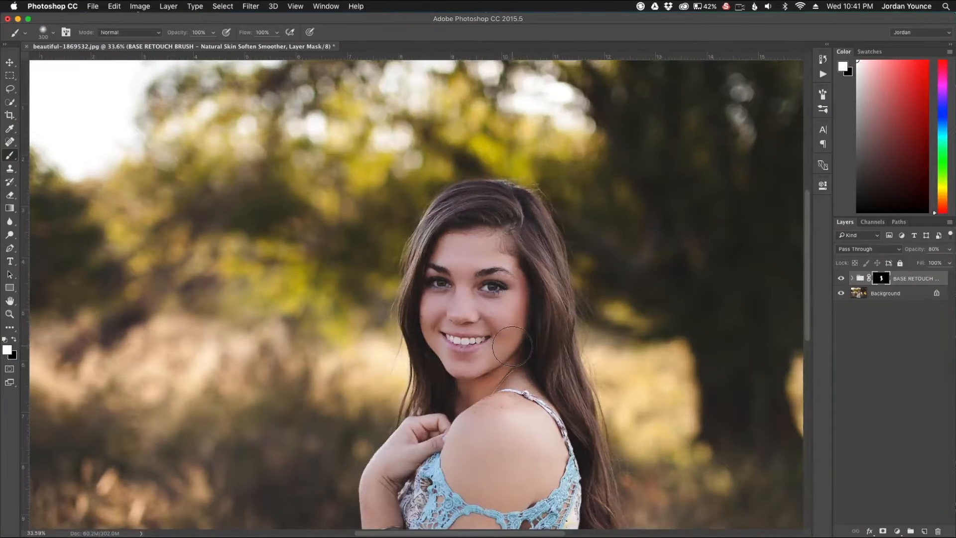
{"action": "scroll", "coordinate": [510, 347], "scroll_direction": "down", "scroll_amount": 2}
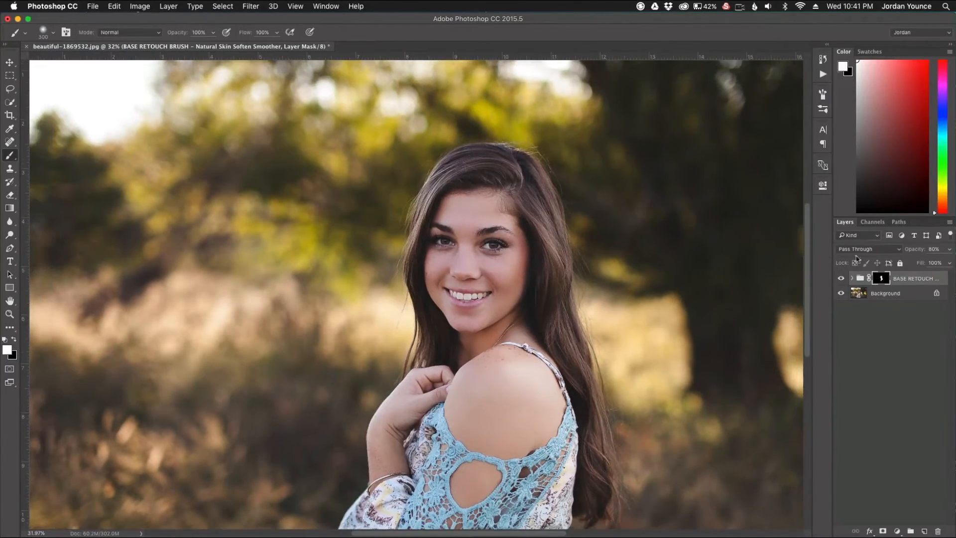
{"action": "left_click", "coordinate": [842, 279]}
- Run the Snow Teeth action from the base retouch brushes with the Background layer selected
{"action": "left_click", "coordinate": [326, 6]}
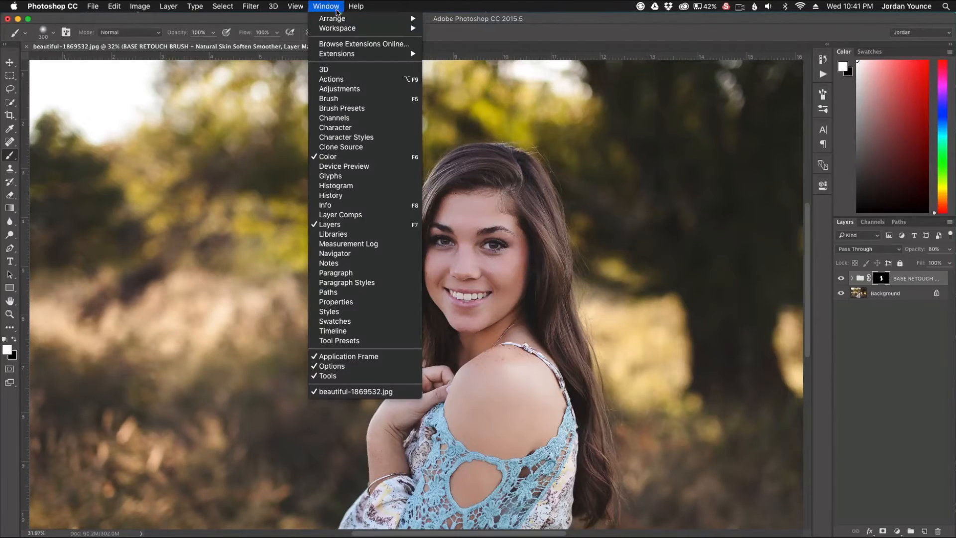
{"action": "left_click", "coordinate": [348, 79]}
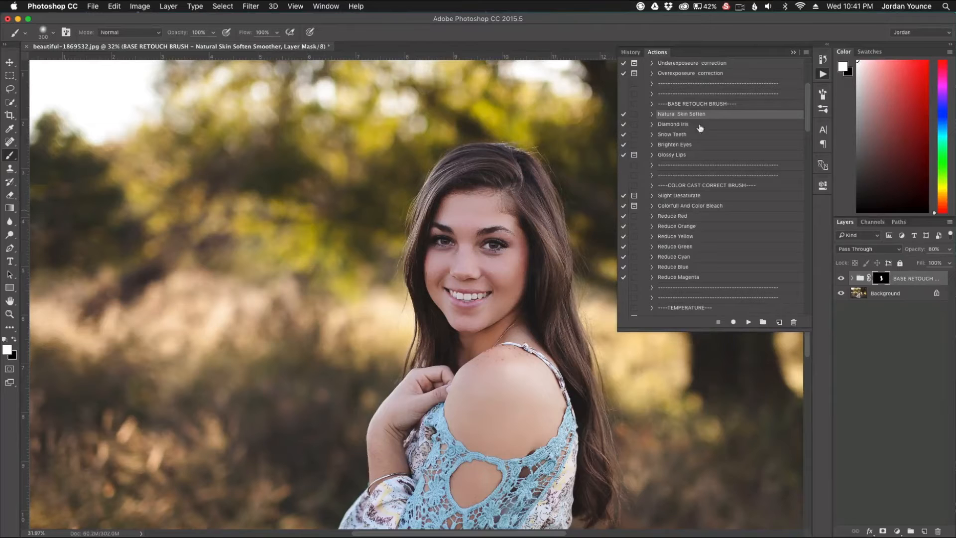
{"action": "left_click", "coordinate": [678, 138]}
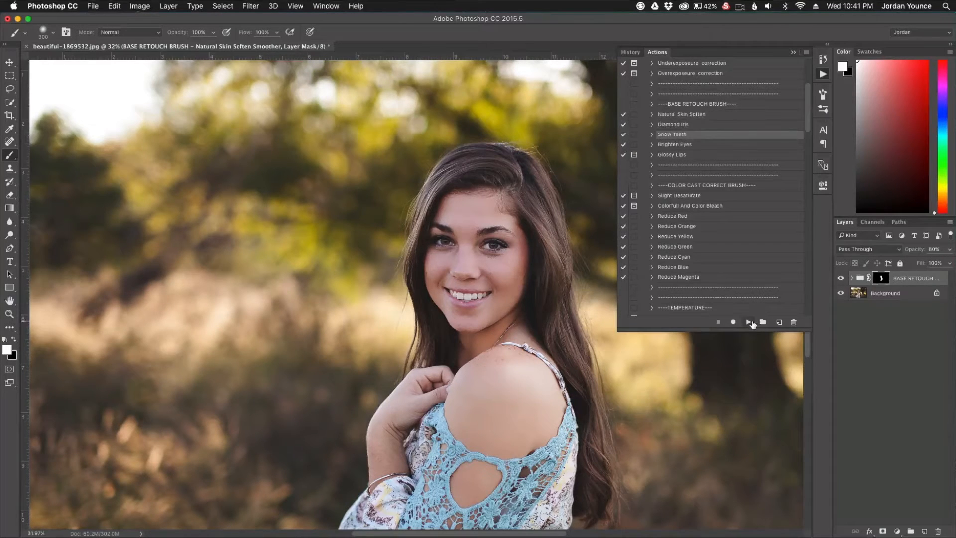
{"action": "left_click", "coordinate": [892, 294]}
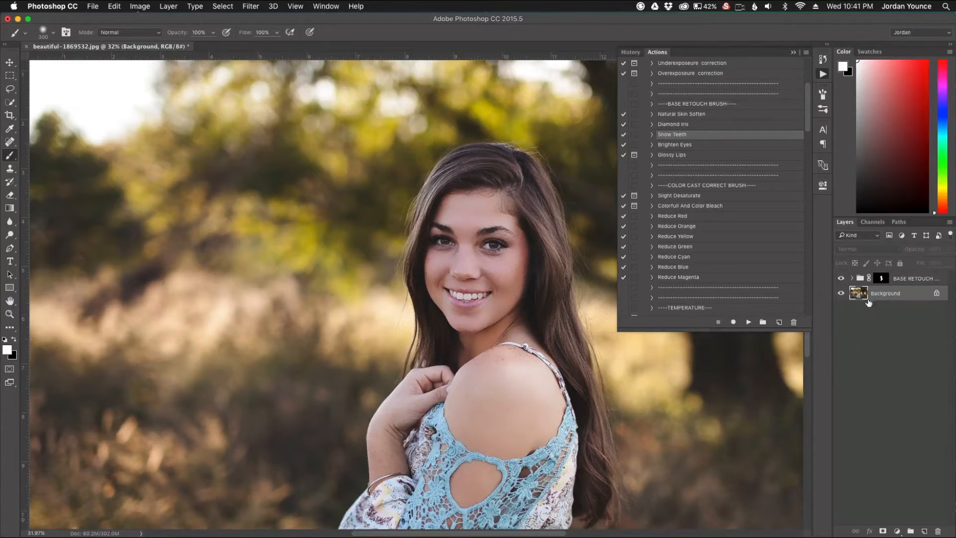
{"action": "left_click", "coordinate": [750, 323]}
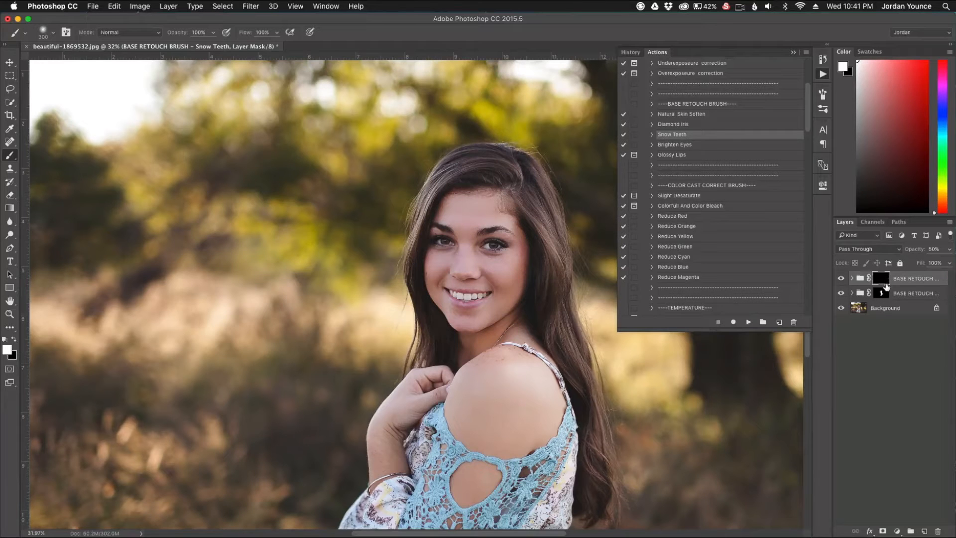
- Paint the whitening onto the front upper teeth through the Snow Teeth mask, reducing the soft brush to 25 px
{"action": "scroll", "coordinate": [454, 299], "scroll_direction": "up", "scroll_amount": 5}
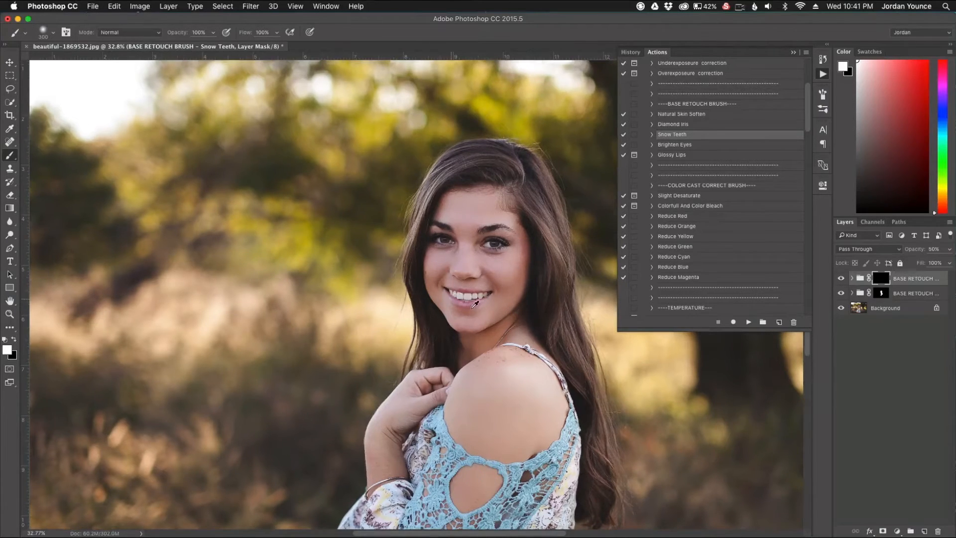
{"action": "scroll", "coordinate": [474, 299], "scroll_direction": "up", "scroll_amount": 5}
{"action": "key", "text": "bracketleft"}
{"action": "key", "text": "bracketleft"}
{"action": "key", "text": "bracketleft"}
{"action": "key", "text": "bracketleft"}
{"action": "key", "text": "bracketleft"}
{"action": "key", "text": "bracketleft"}
{"action": "key", "text": "bracketleft"}
{"action": "key", "text": "bracketleft"}
{"action": "key", "text": "bracketleft"}
{"action": "key", "text": "bracketleft"}
{"action": "key", "text": "bracketleft"}
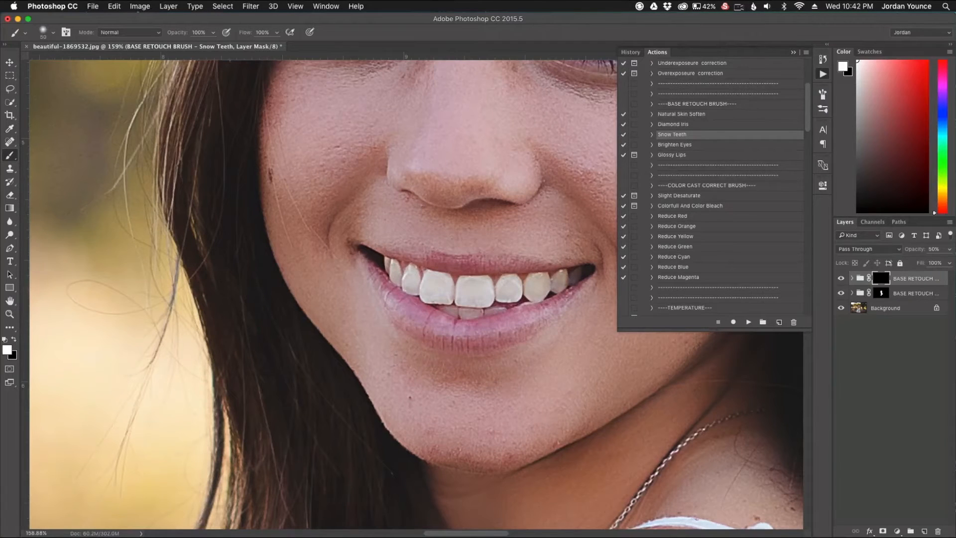
{"action": "left_click", "coordinate": [53, 34]}
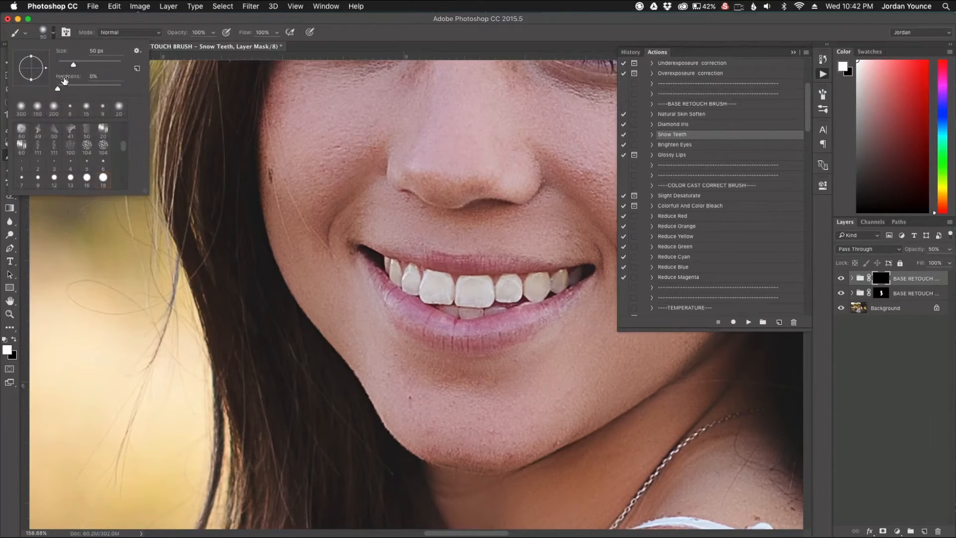
{"action": "left_click", "coordinate": [436, 280]}
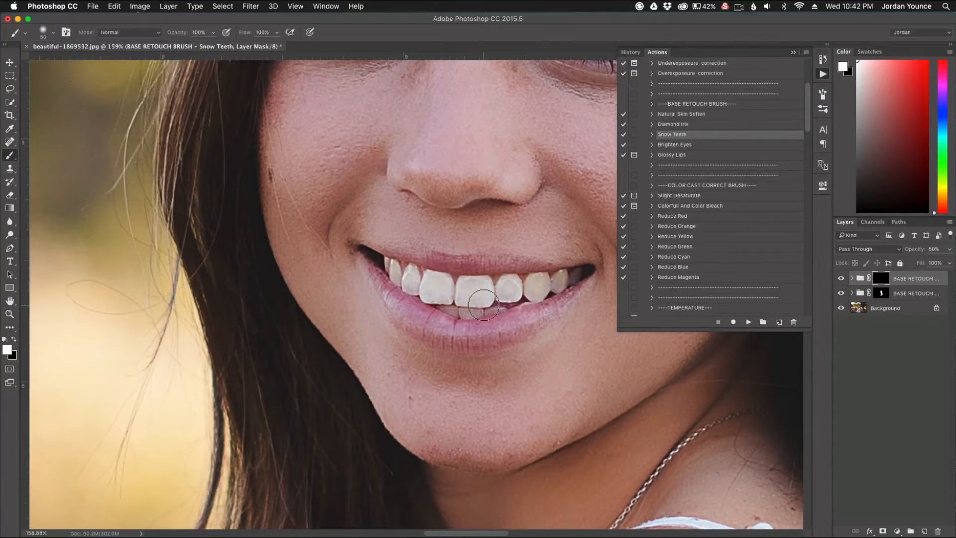
{"action": "scroll", "coordinate": [487, 300], "scroll_direction": "up", "scroll_amount": 3}
{"action": "scroll", "coordinate": [489, 298], "scroll_direction": "up", "scroll_amount": 1}
{"action": "key", "text": "bracketleft"}
{"action": "key", "text": "bracketleft"}
{"action": "key", "text": "bracketleft"}
{"action": "key", "text": "bracketleft"}
{"action": "key", "text": "bracketleft"}
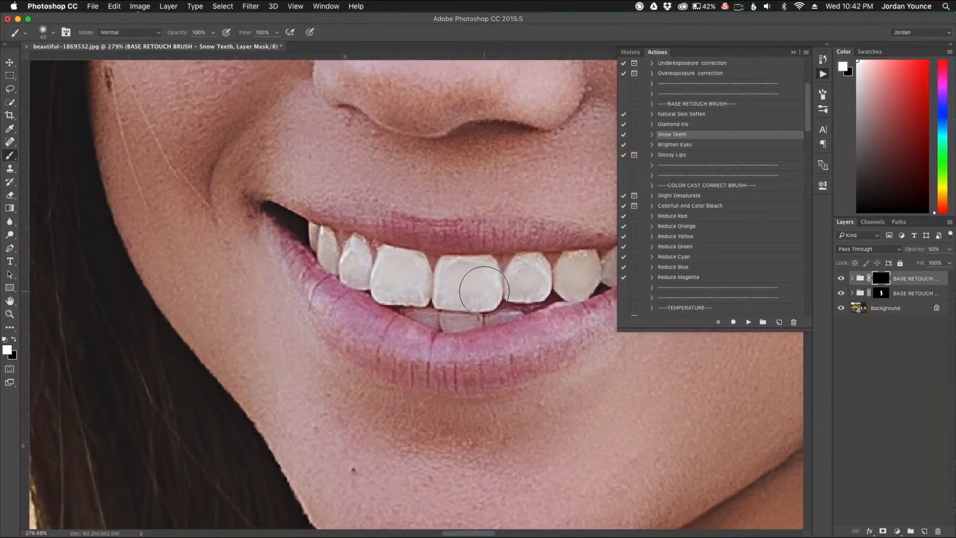
{"action": "mouse_move", "coordinate": [469, 284]}
{"action": "left_mouse_down"}
{"action": "mouse_move", "coordinate": [487, 270]}
{"action": "mouse_move", "coordinate": [465, 278]}
{"action": "mouse_move", "coordinate": [460, 294]}
{"action": "mouse_move", "coordinate": [488, 296]}
{"action": "mouse_move", "coordinate": [418, 293]}
{"action": "mouse_move", "coordinate": [393, 263]}
{"action": "mouse_move", "coordinate": [414, 271]}
{"action": "mouse_move", "coordinate": [354, 256]}
{"action": "mouse_move", "coordinate": [352, 272]}
{"action": "mouse_move", "coordinate": [326, 243]}
{"action": "mouse_move", "coordinate": [399, 281]}
{"action": "mouse_move", "coordinate": [552, 280]}
{"action": "mouse_move", "coordinate": [515, 275]}
{"action": "mouse_move", "coordinate": [527, 272]}
{"action": "mouse_move", "coordinate": [552, 290]}
{"action": "left_mouse_up"}
- Continue painting the Snow Teeth whitening across the remaining teeth
{"action": "scroll", "coordinate": [551, 290], "scroll_direction": "right", "scroll_amount": 5}
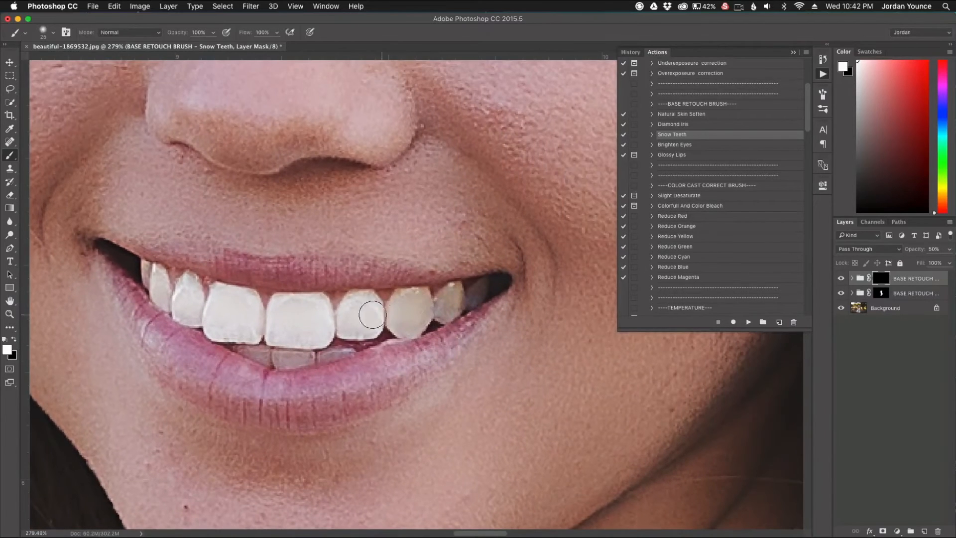
{"action": "mouse_move", "coordinate": [372, 315]}
{"action": "left_mouse_down"}
{"action": "mouse_move", "coordinate": [366, 310]}
{"action": "mouse_move", "coordinate": [406, 314]}
{"action": "mouse_move", "coordinate": [448, 299]}
{"action": "mouse_move", "coordinate": [264, 349]}
{"action": "mouse_move", "coordinate": [324, 341]}
{"action": "mouse_move", "coordinate": [320, 330]}
{"action": "mouse_move", "coordinate": [196, 312]}
{"action": "mouse_move", "coordinate": [263, 312]}
{"action": "left_mouse_up"}
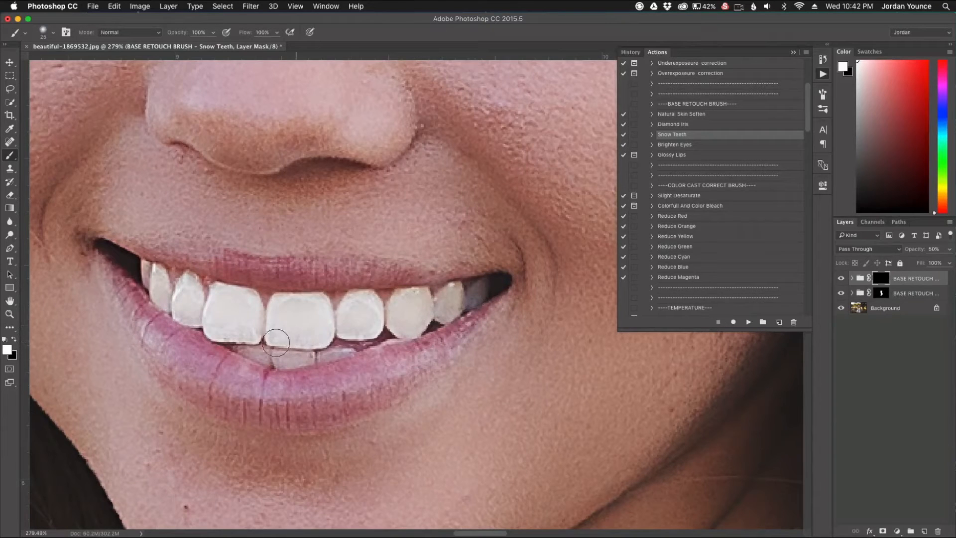
{"action": "key", "text": "super+0"}
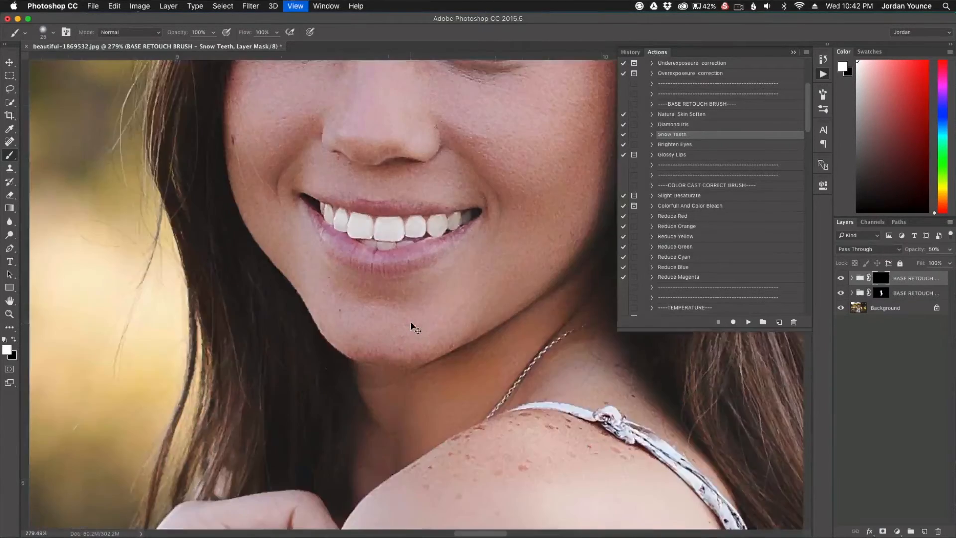
- Set the Snow Teeth group's opacity to 25% and toggle its visibility to compare the teeth
{"action": "scroll", "coordinate": [414, 273], "scroll_direction": "up", "scroll_amount": 2}
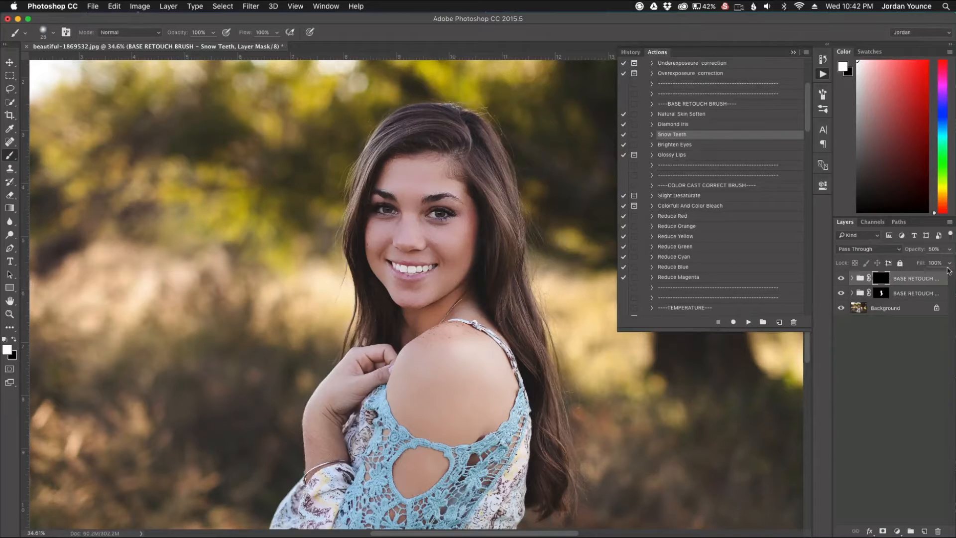
{"action": "left_click_drag", "start_coordinate": [919, 254], "coordinate": [908, 253]}
{"action": "left_click_drag", "start_coordinate": [907, 253], "coordinate": [906, 253]}
{"action": "left_click", "coordinate": [841, 279]}
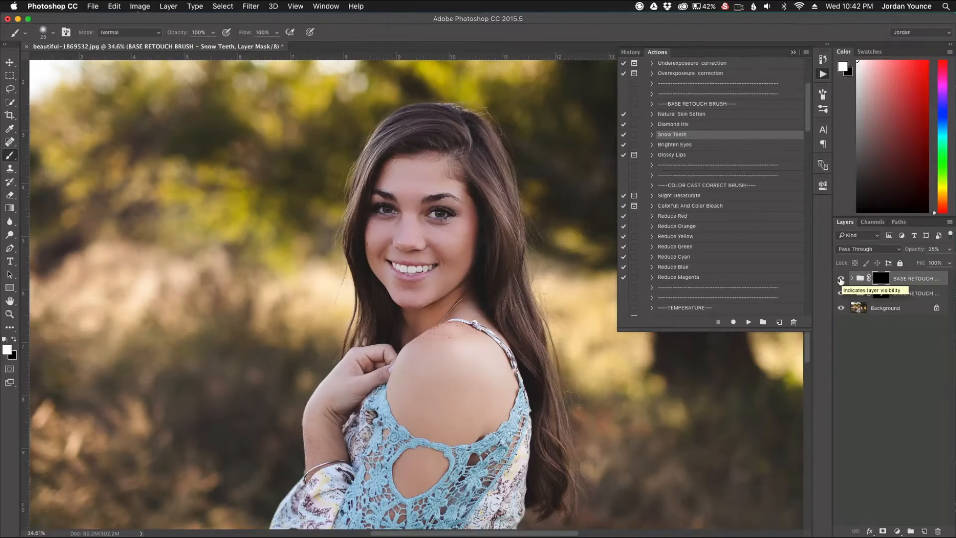
- Run the Glossy Lips action from the base retouch brushes with the Background layer selected
{"action": "scroll", "coordinate": [486, 293], "scroll_direction": "up", "scroll_amount": 6}
{"action": "scroll", "coordinate": [420, 267], "scroll_direction": "up", "scroll_amount": 4}
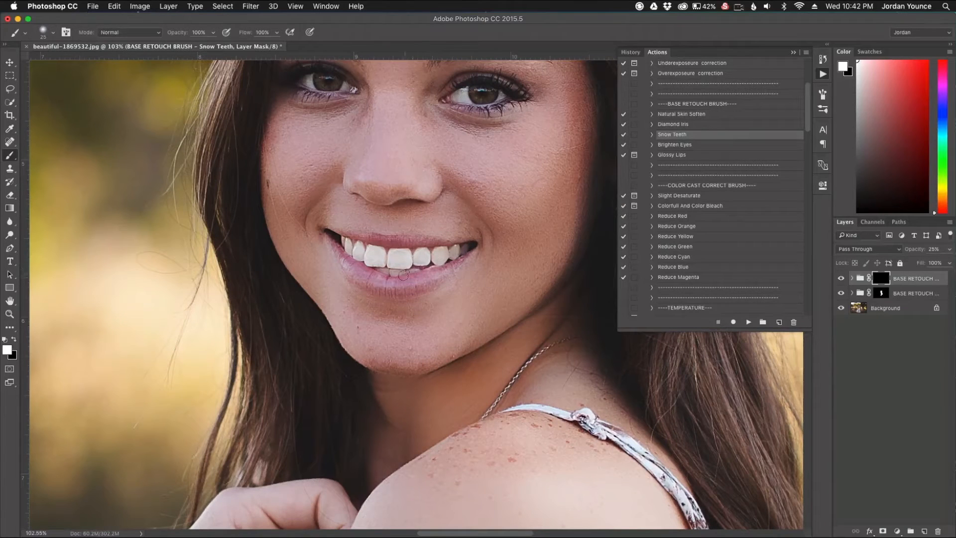
{"action": "left_click", "coordinate": [684, 155]}
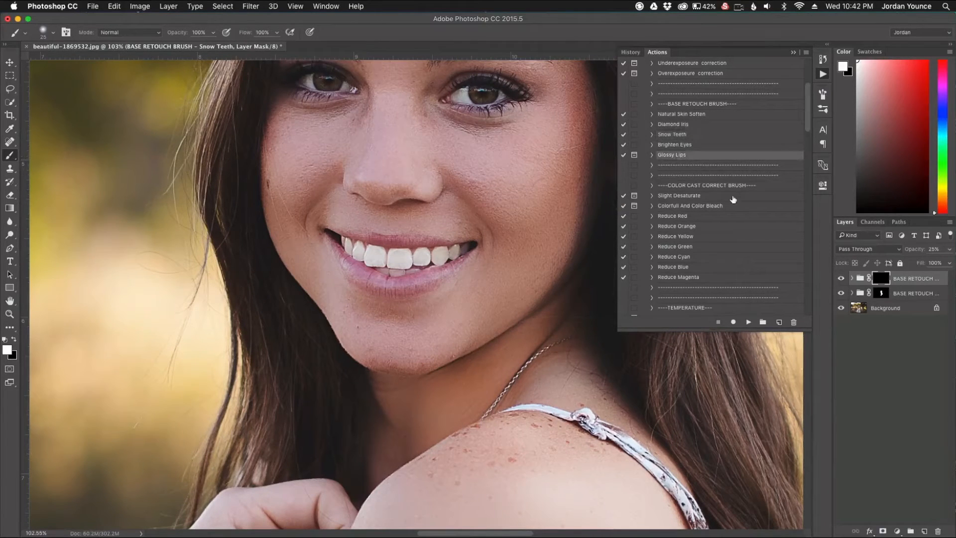
{"action": "left_click", "coordinate": [894, 309]}
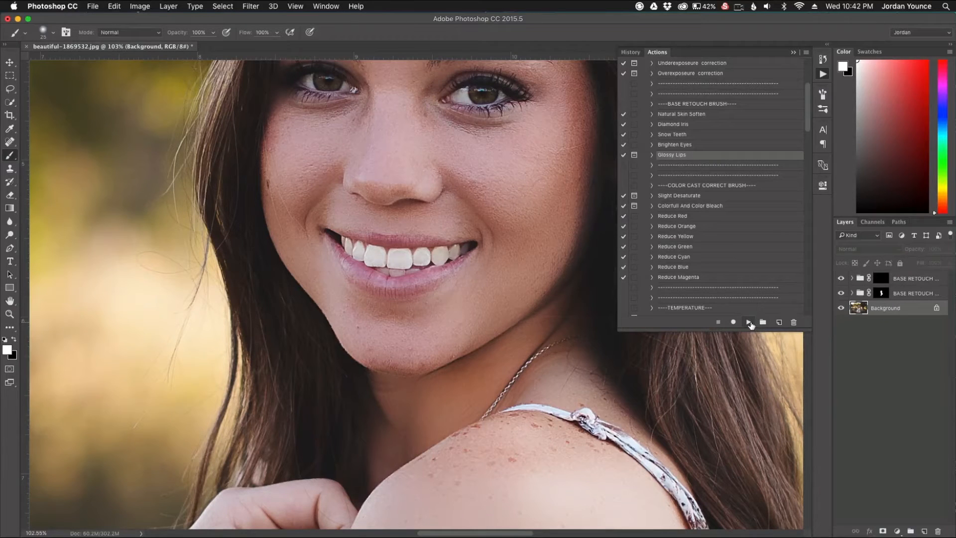
{"action": "left_click", "coordinate": [750, 322]}
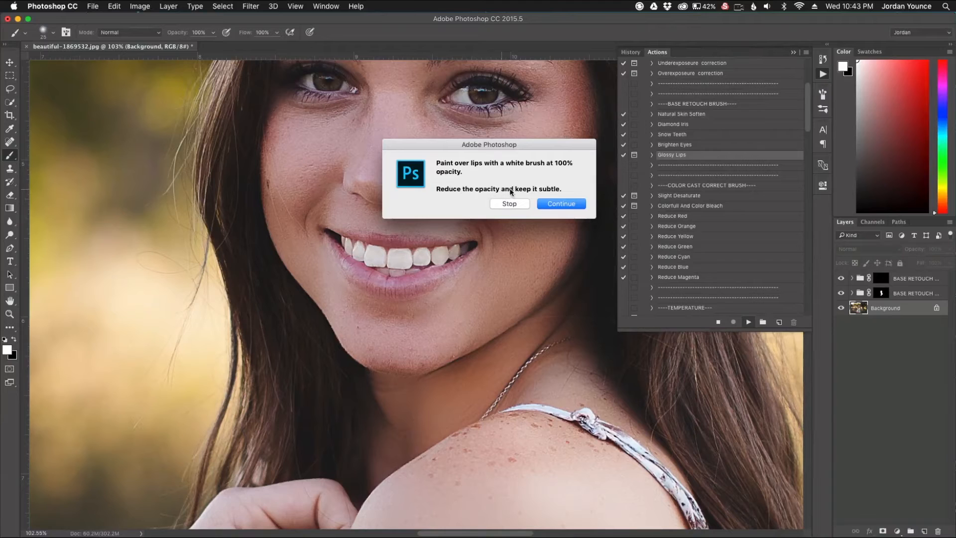
{"action": "left_click", "coordinate": [562, 205]}
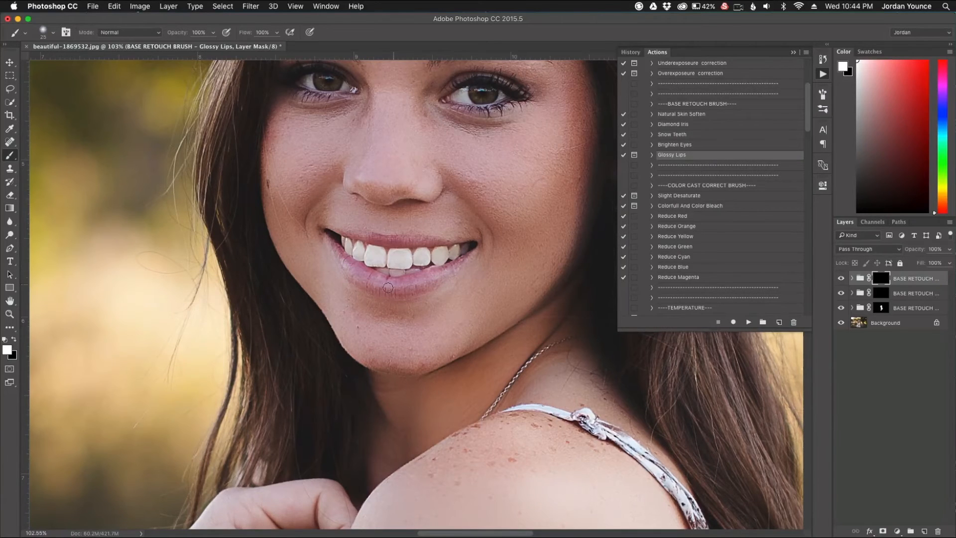
- Paint the gloss over the upper and lower lips through the Glossy Lips mask, using a 20 px soft brush and a smaller one for narrow areas
{"action": "scroll", "coordinate": [353, 307], "scroll_direction": "up", "scroll_amount": 3}
{"action": "mouse_move", "coordinate": [473, 270]}
{"action": "left_mouse_down"}
{"action": "mouse_move", "coordinate": [516, 244]}
{"action": "mouse_move", "coordinate": [500, 250]}
{"action": "mouse_move", "coordinate": [554, 222]}
{"action": "mouse_move", "coordinate": [478, 271]}
{"action": "mouse_move", "coordinate": [435, 279]}
{"action": "mouse_move", "coordinate": [463, 274]}
{"action": "mouse_move", "coordinate": [424, 277]}
{"action": "mouse_move", "coordinate": [348, 248]}
{"action": "mouse_move", "coordinate": [322, 201]}
{"action": "mouse_move", "coordinate": [402, 253]}
{"action": "mouse_move", "coordinate": [337, 223]}
{"action": "mouse_move", "coordinate": [322, 199]}
{"action": "mouse_move", "coordinate": [379, 237]}
{"action": "mouse_move", "coordinate": [430, 253]}
{"action": "mouse_move", "coordinate": [498, 256]}
{"action": "mouse_move", "coordinate": [402, 263]}
{"action": "mouse_move", "coordinate": [443, 269]}
{"action": "left_mouse_up"}
{"action": "key", "text": "bracketleft"}
{"action": "key", "text": "bracketleft"}
{"action": "left_click_drag", "start_coordinate": [322, 168], "coordinate": [512, 190]}
{"action": "key", "text": "bracketright"}
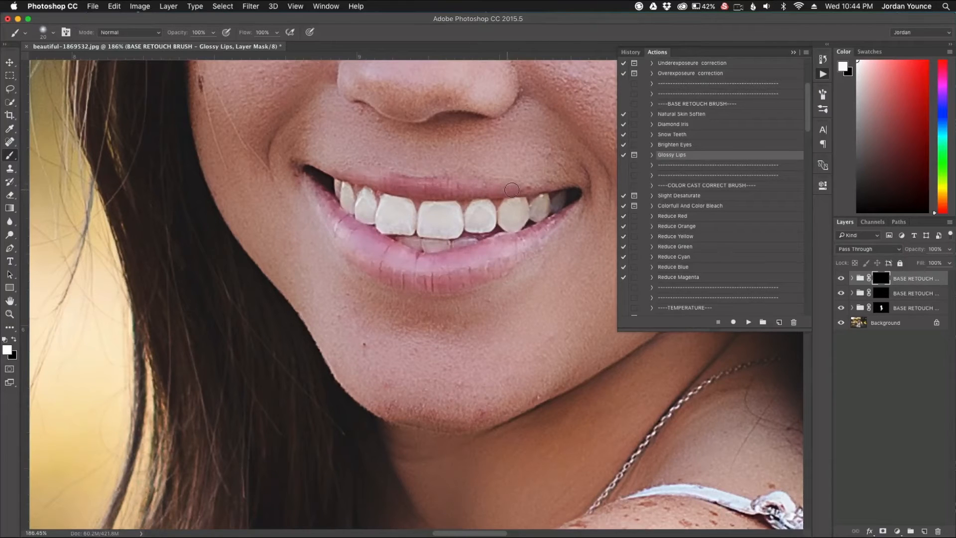
{"action": "key", "text": "bracketleft"}
{"action": "key", "text": "bracketleft"}
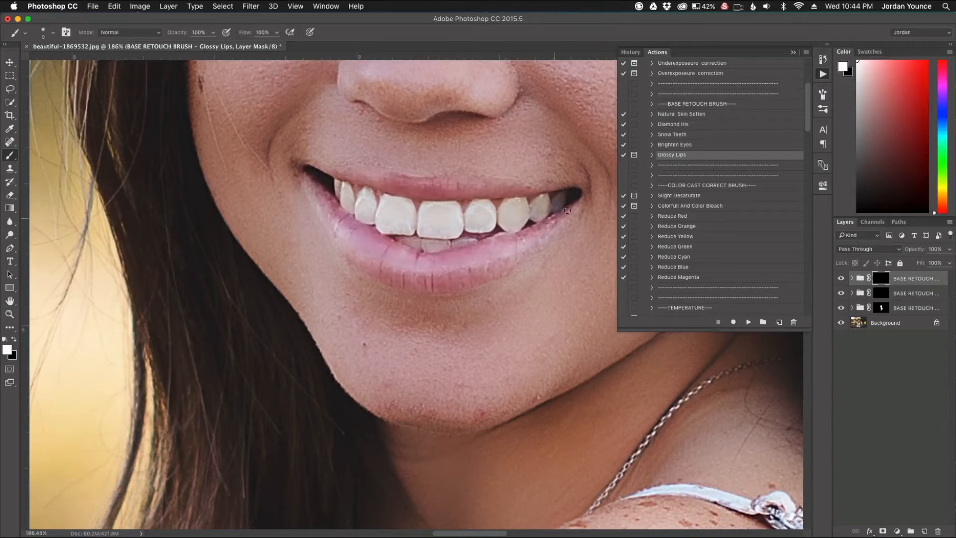
- Reduce the Glossy Lips group's opacity to 65% and check the lips against the whole portrait
{"action": "key", "text": "super+0"}
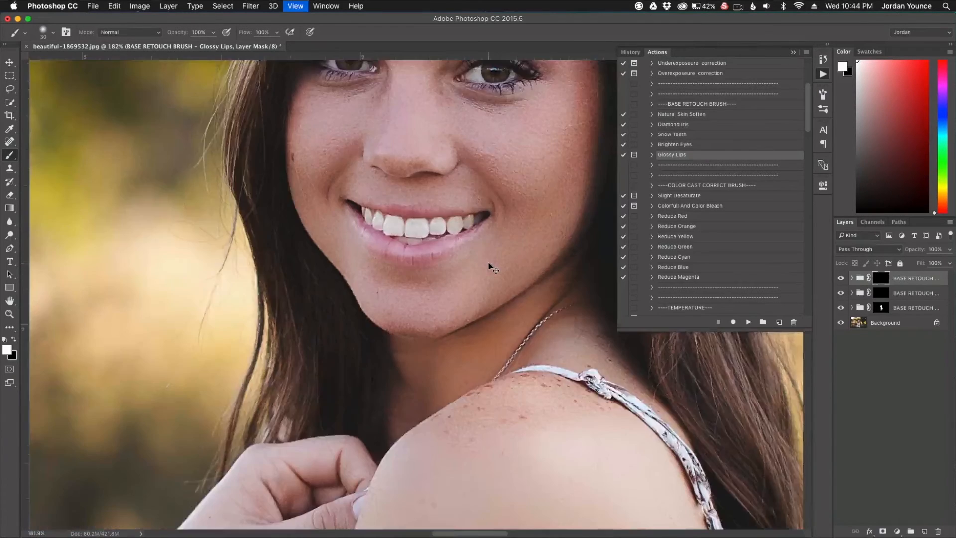
{"action": "scroll", "coordinate": [425, 280], "scroll_direction": "up", "scroll_amount": 2}
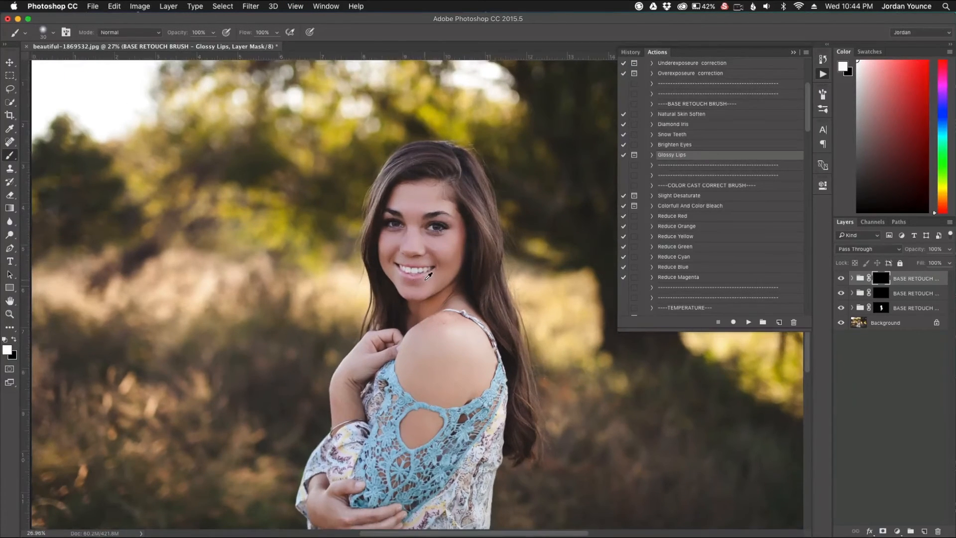
{"action": "scroll", "coordinate": [429, 275], "scroll_direction": "up", "scroll_amount": 1}
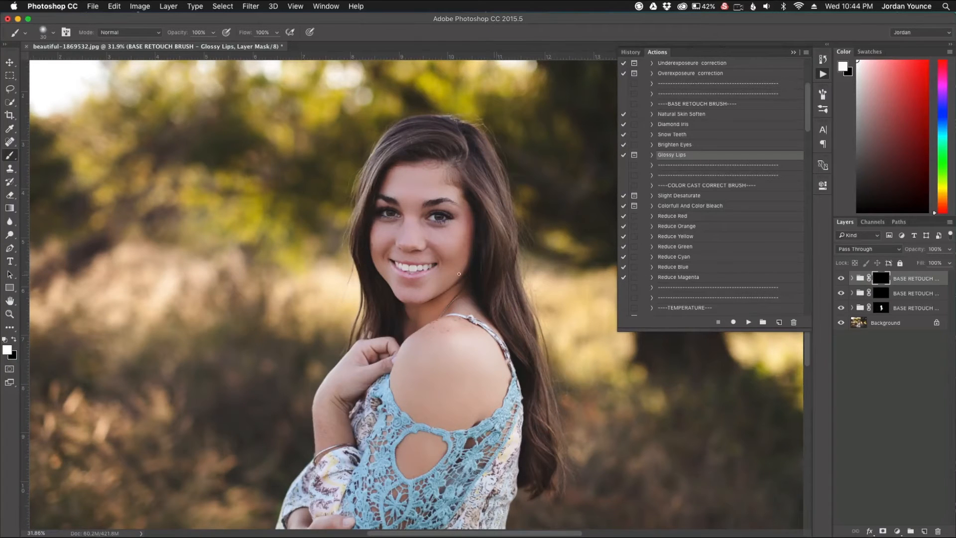
{"action": "scroll", "coordinate": [412, 270], "scroll_direction": "up", "scroll_amount": 2}
{"action": "left_click_drag", "start_coordinate": [920, 251], "coordinate": [906, 253]}
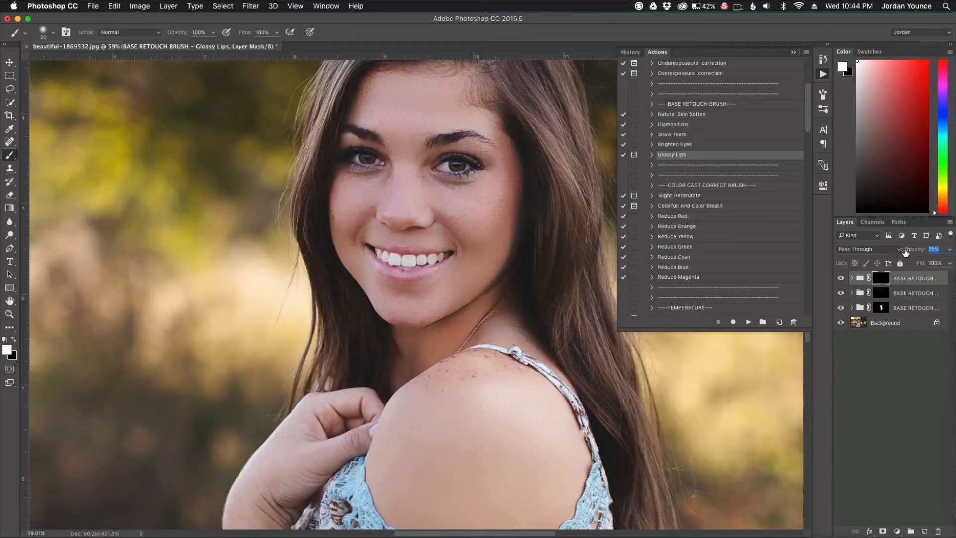
{"action": "left_click_drag", "start_coordinate": [900, 251], "coordinate": [899, 250]}
{"action": "scroll", "coordinate": [411, 277], "scroll_direction": "down", "scroll_amount": 1}
{"action": "scroll", "coordinate": [407, 281], "scroll_direction": "down", "scroll_amount": 1}
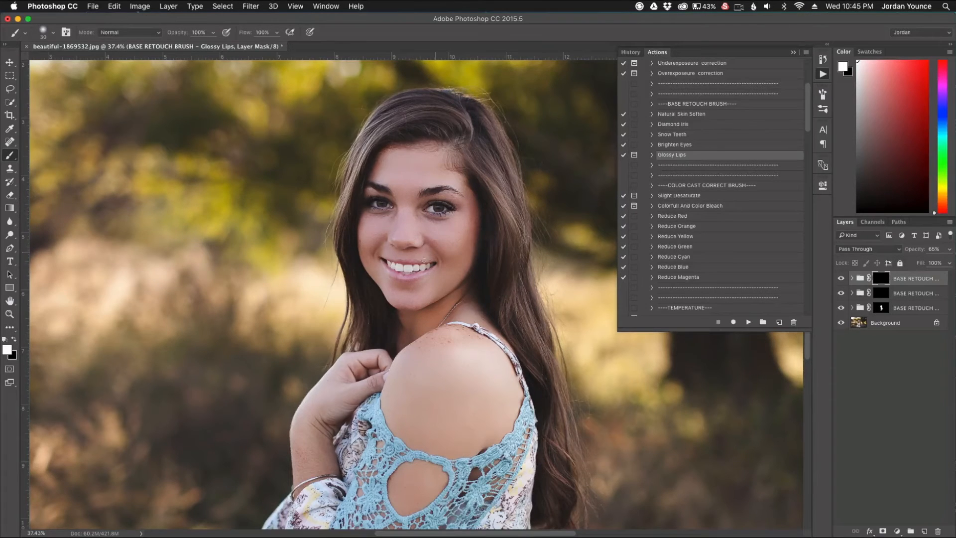
{"action": "scroll", "coordinate": [412, 268], "scroll_direction": "down", "scroll_amount": 2}
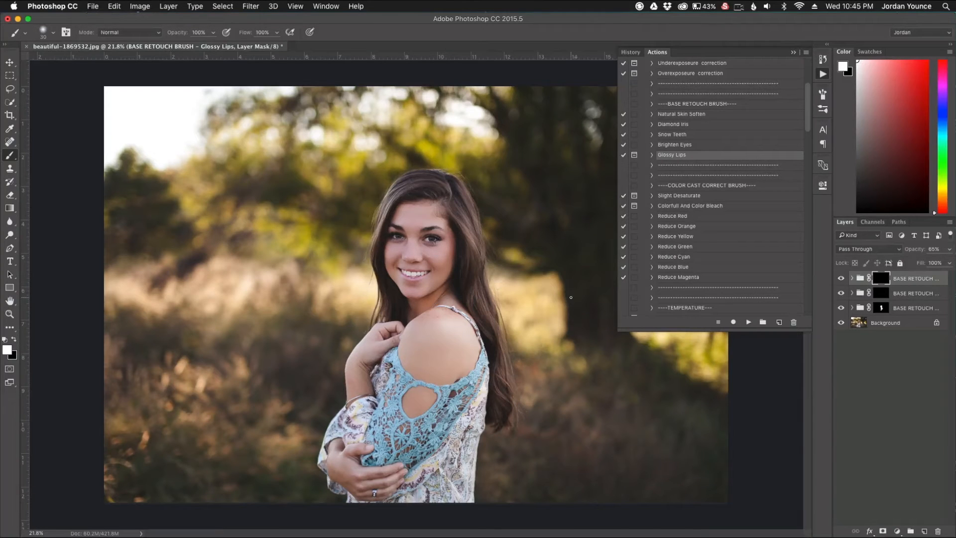
- Run the Vivid Base action from the all-in-one base set with the Background layer selected
{"action": "scroll", "coordinate": [742, 256], "scroll_direction": "down", "scroll_amount": 6}
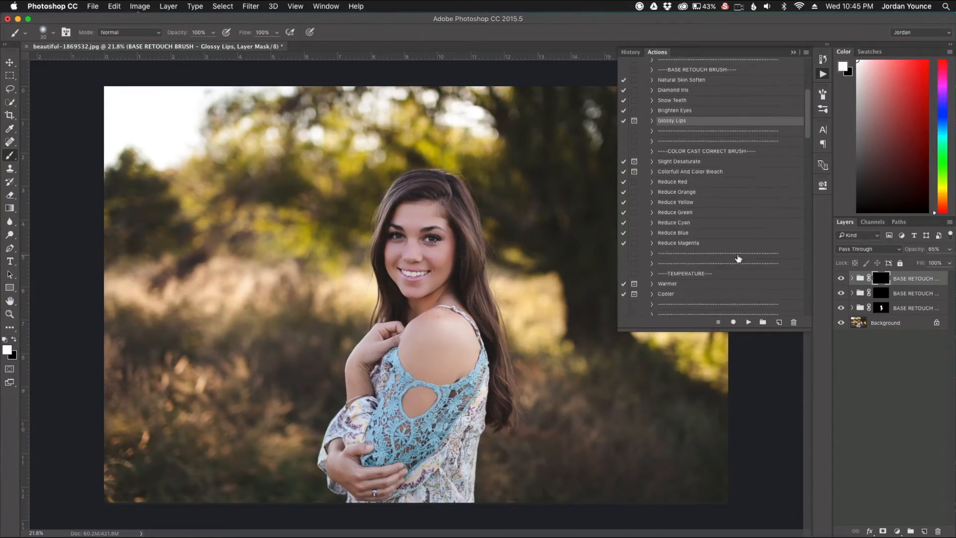
{"action": "scroll", "coordinate": [718, 260], "scroll_direction": "down", "scroll_amount": 8}
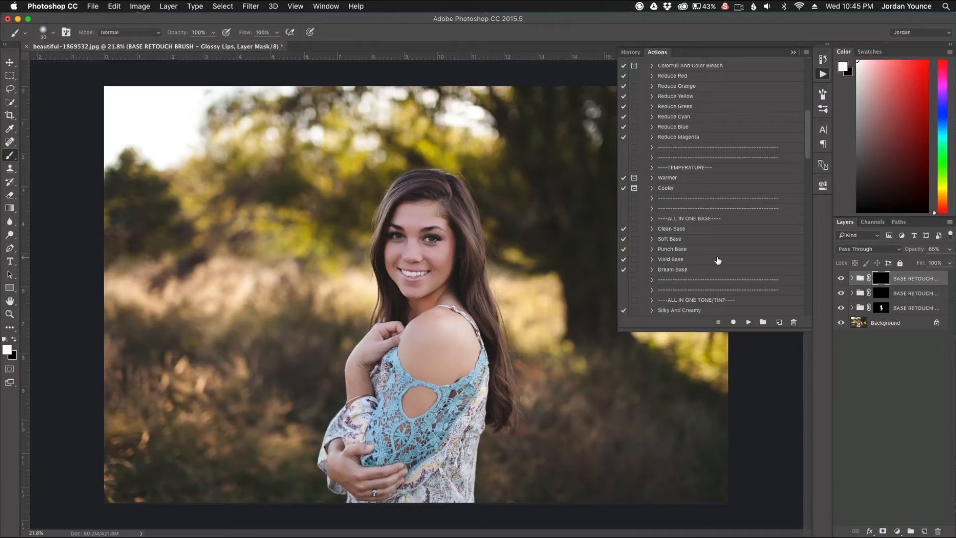
{"action": "scroll", "coordinate": [718, 259], "scroll_direction": "down", "scroll_amount": 2}
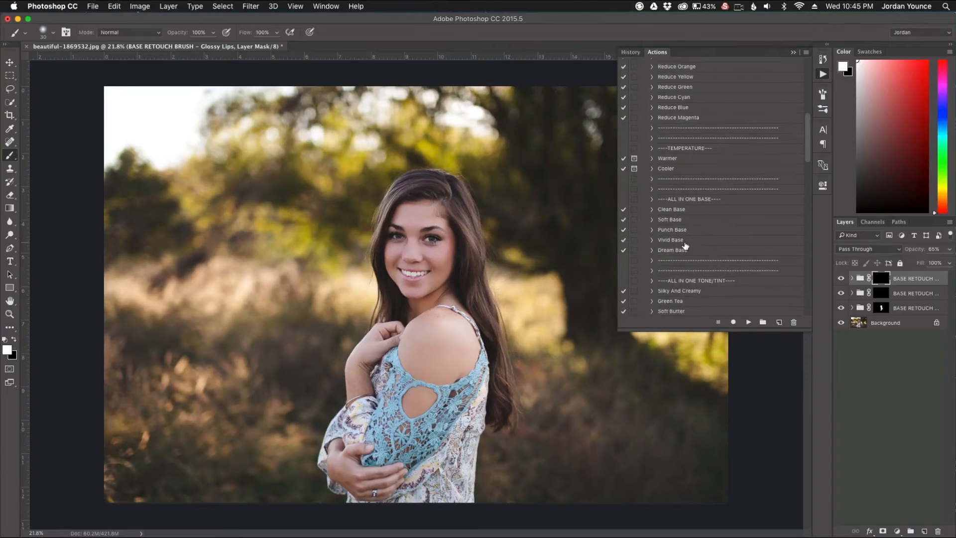
{"action": "left_click", "coordinate": [673, 241]}
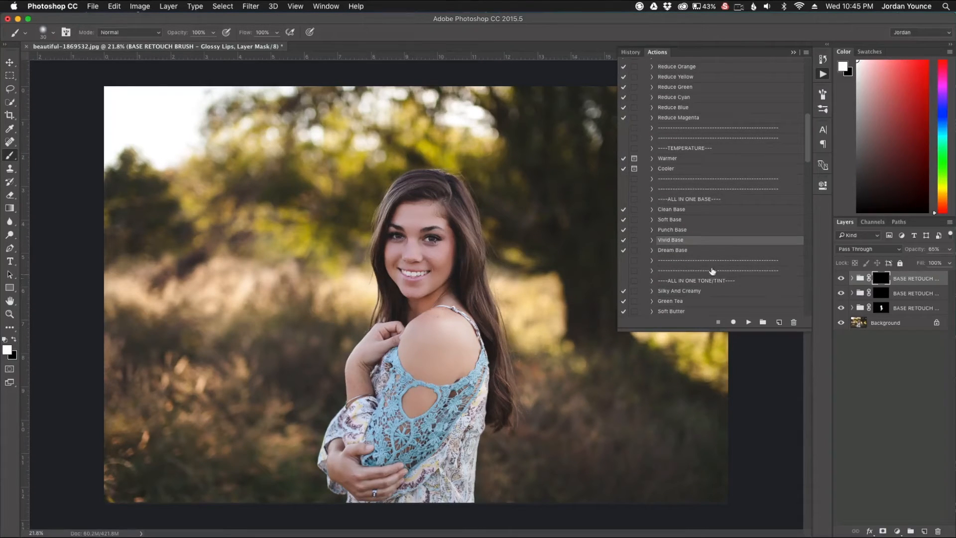
{"action": "left_click", "coordinate": [895, 323]}
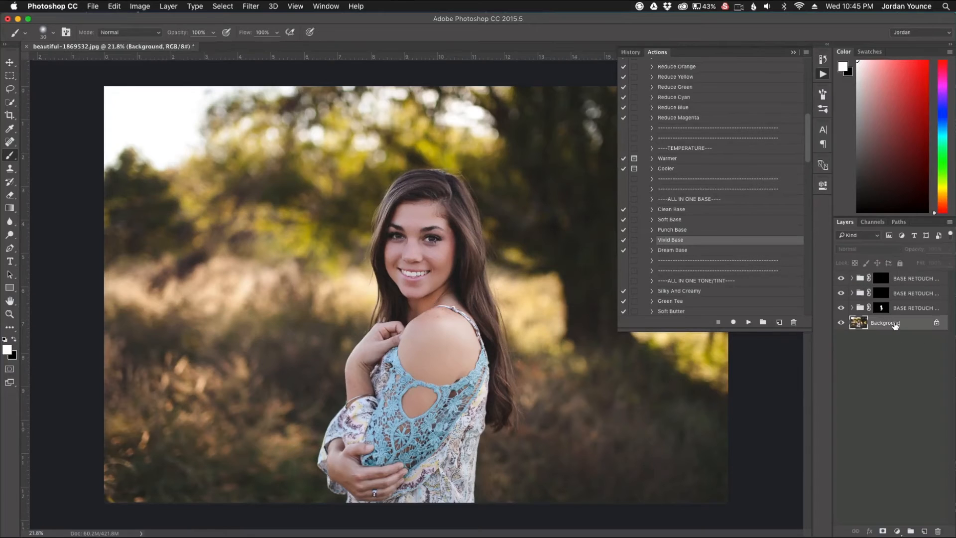
{"action": "left_click", "coordinate": [750, 322]}
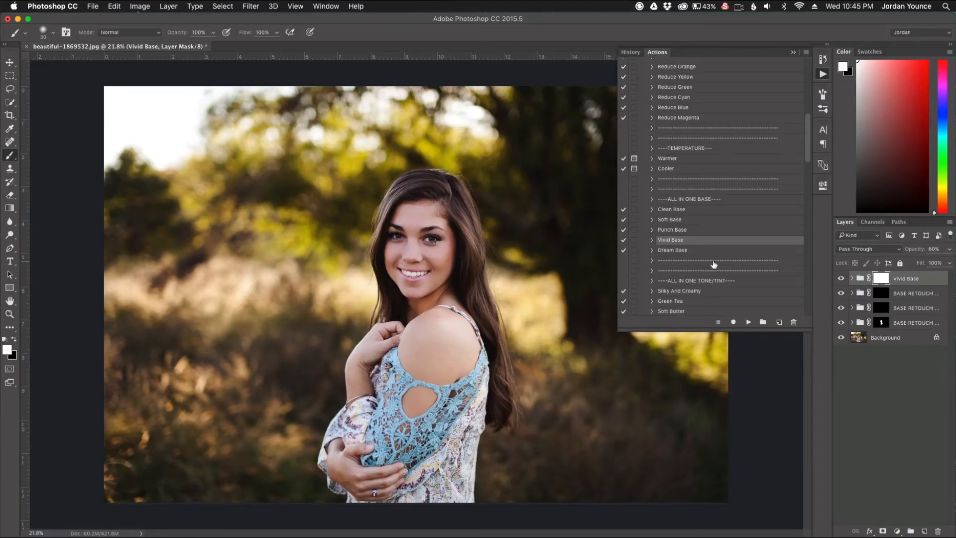
- Run the Grey Dust action from the all-in-one tone/tint set with the Background layer selected
{"action": "scroll", "coordinate": [715, 265], "scroll_direction": "down", "scroll_amount": 3}
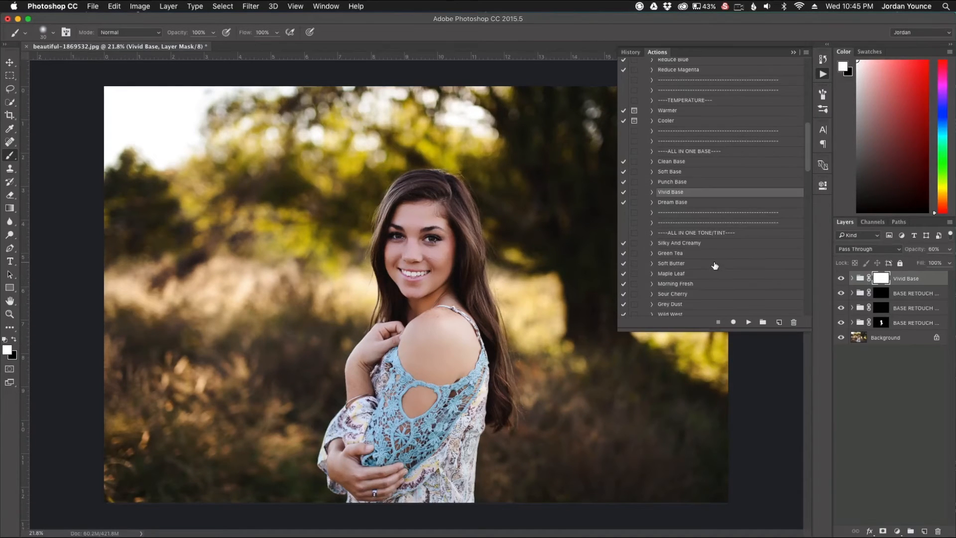
{"action": "left_click", "coordinate": [671, 304]}
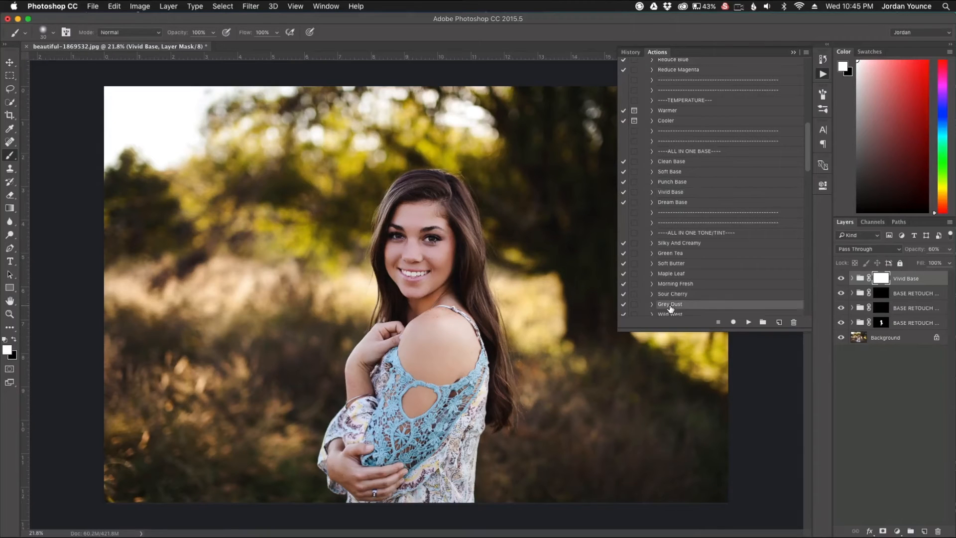
{"action": "left_click", "coordinate": [887, 342]}
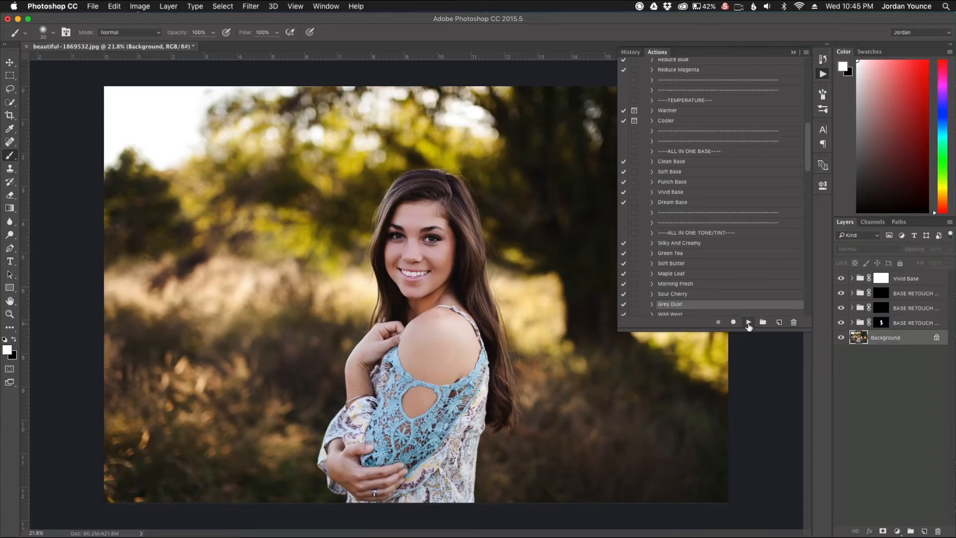
{"action": "left_click", "coordinate": [748, 322]}
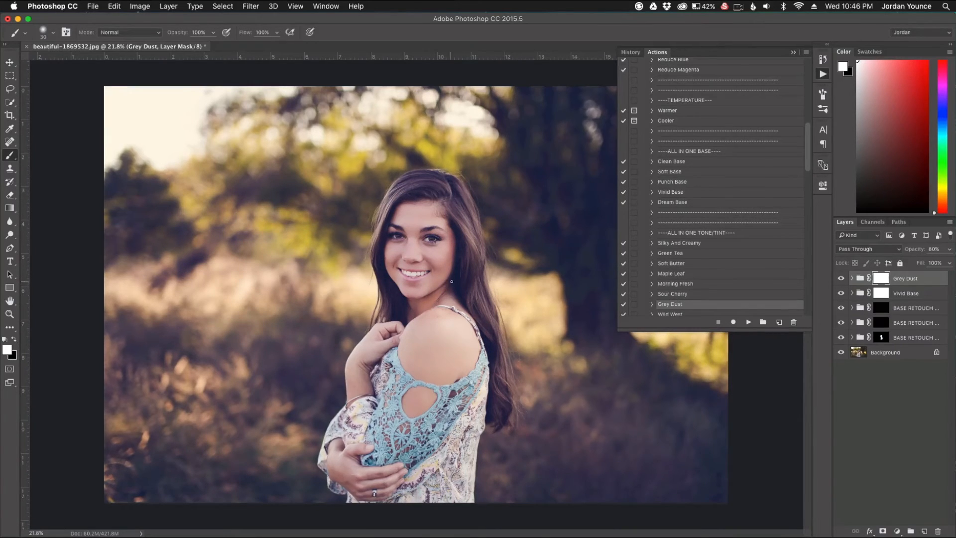
- Run the Sharpen action from the portrait retouch tools with the Background layer selected
{"action": "scroll", "coordinate": [451, 282], "scroll_direction": "up", "scroll_amount": 2}
{"action": "scroll", "coordinate": [451, 282], "scroll_direction": "up", "scroll_amount": 2}
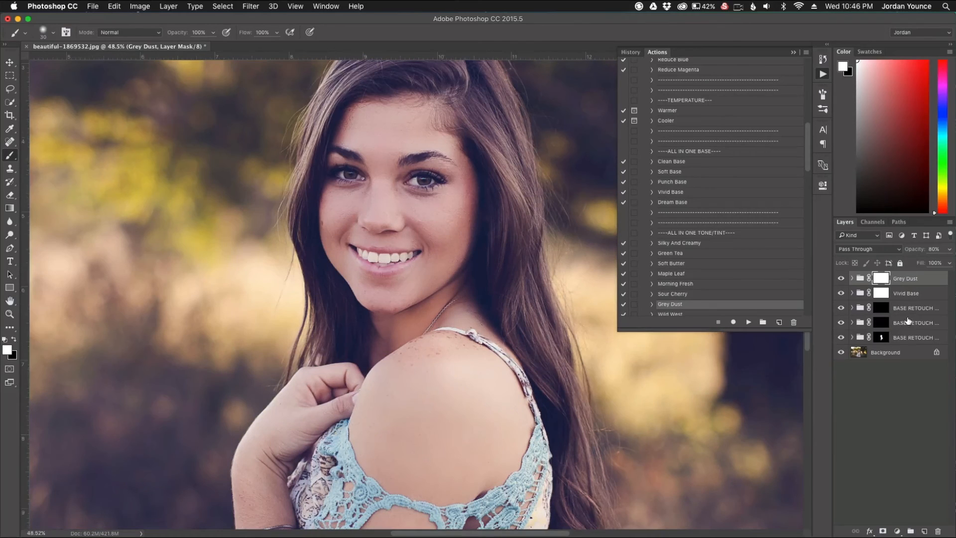
{"action": "scroll", "coordinate": [518, 288], "scroll_direction": "up", "scroll_amount": 3}
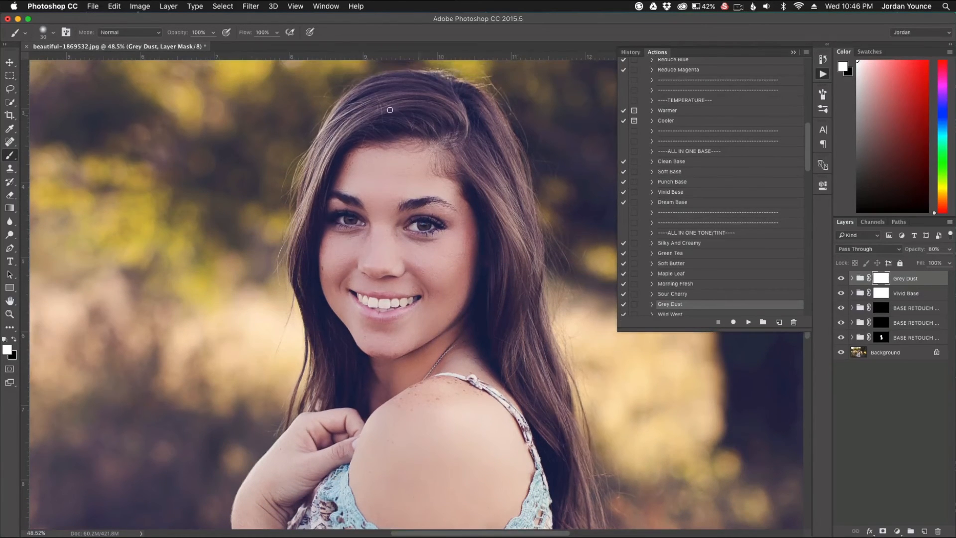
{"action": "scroll", "coordinate": [543, 367], "scroll_direction": "down", "scroll_amount": 4}
{"action": "scroll", "coordinate": [477, 332], "scroll_direction": "up", "scroll_amount": 2}
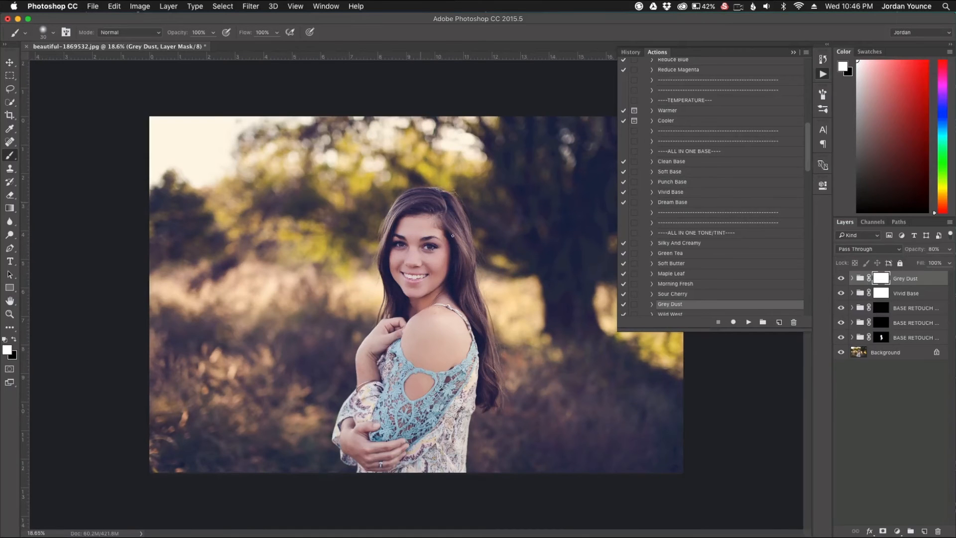
{"action": "scroll", "coordinate": [457, 269], "scroll_direction": "up", "scroll_amount": 2}
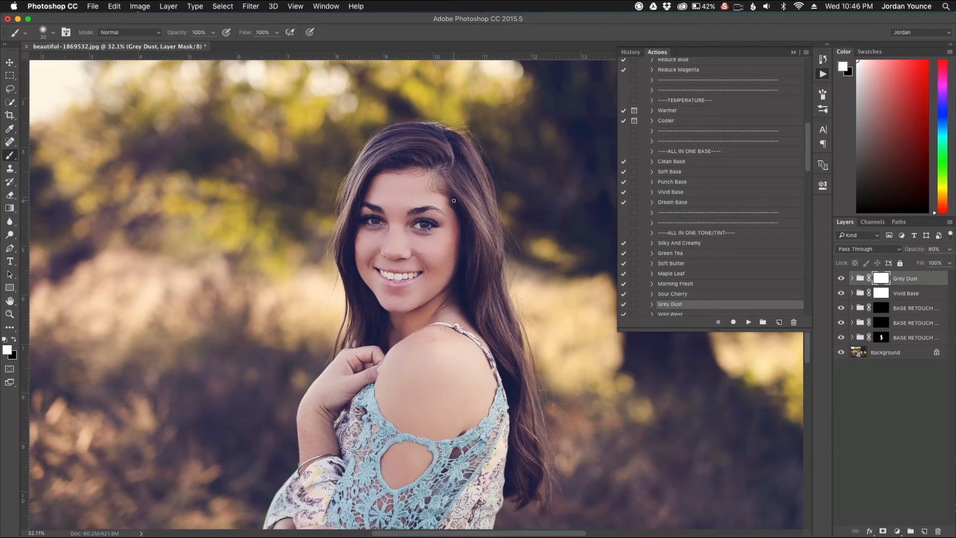
{"action": "scroll", "coordinate": [687, 279], "scroll_direction": "down", "scroll_amount": 10}
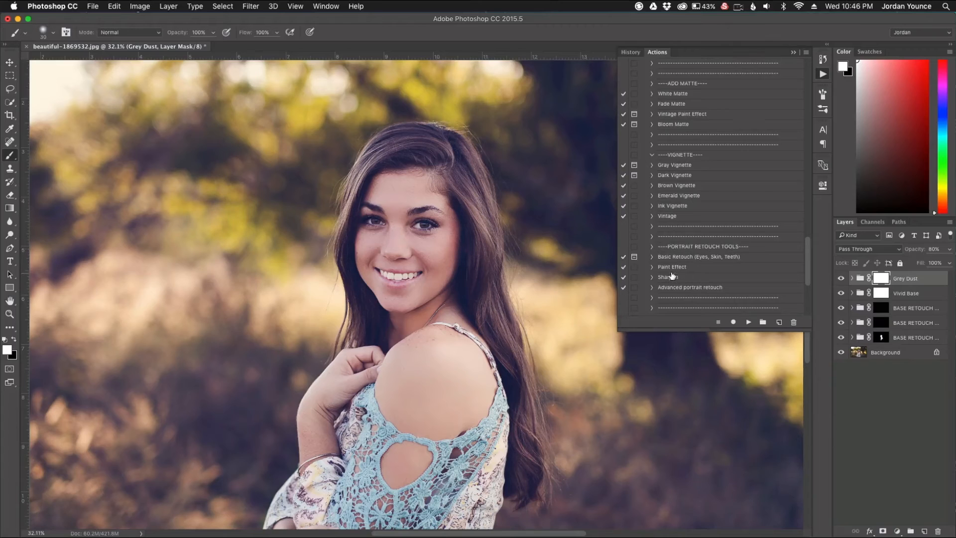
{"action": "left_click", "coordinate": [670, 278]}
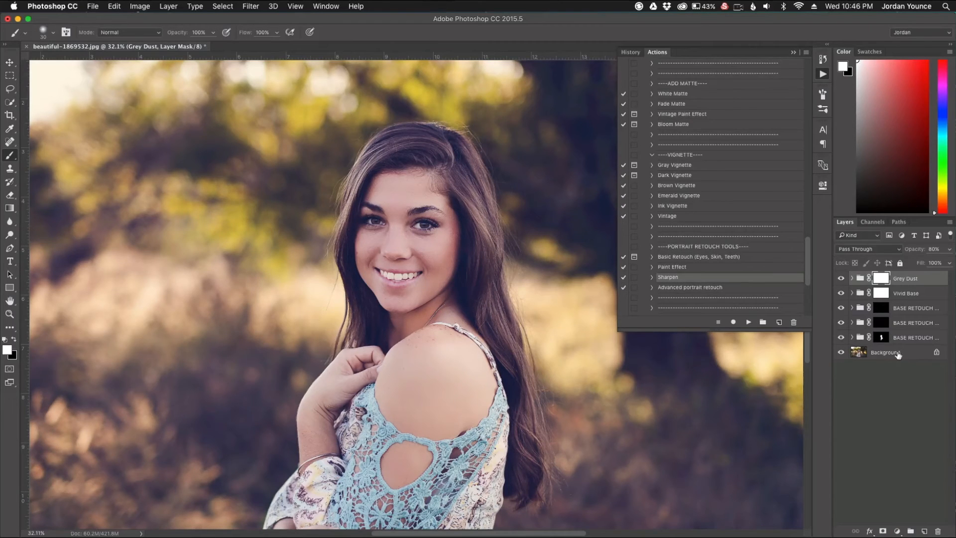
{"action": "left_click", "coordinate": [892, 352]}
{"action": "left_click", "coordinate": [748, 322]}
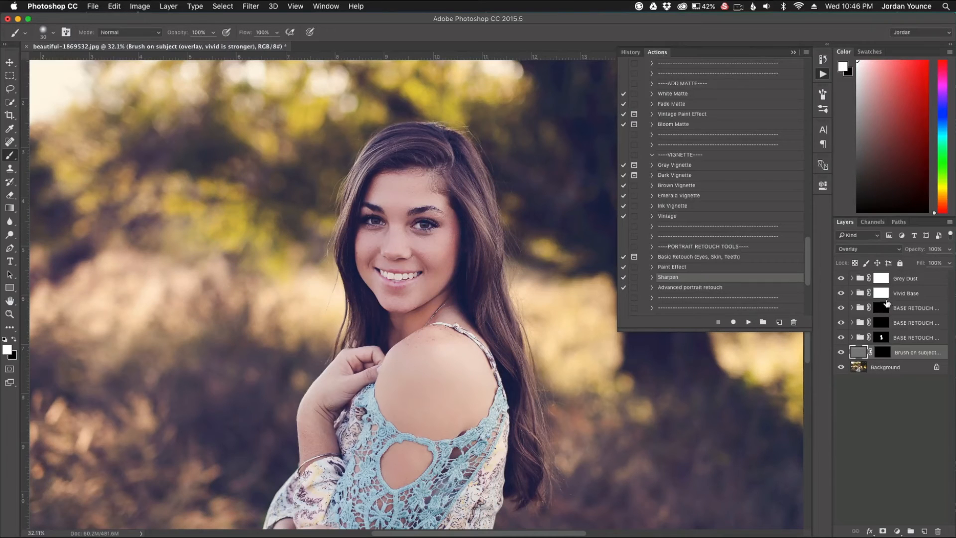
- Paint the sharpening onto the hair at the top of the head through the layer's mask, using 200 px and 125 px soft brushes
{"action": "left_click", "coordinate": [882, 352]}
{"action": "key", "text": "bracketright"}
{"action": "key", "text": "bracketright"}
{"action": "key", "text": "bracketright"}
{"action": "key", "text": "bracketright"}
{"action": "key", "text": "bracketright"}
{"action": "key", "text": "bracketright"}
{"action": "key", "text": "bracketright"}
{"action": "scroll", "coordinate": [431, 148], "scroll_direction": "up", "scroll_amount": 2}
{"action": "scroll", "coordinate": [423, 150], "scroll_direction": "up", "scroll_amount": 4}
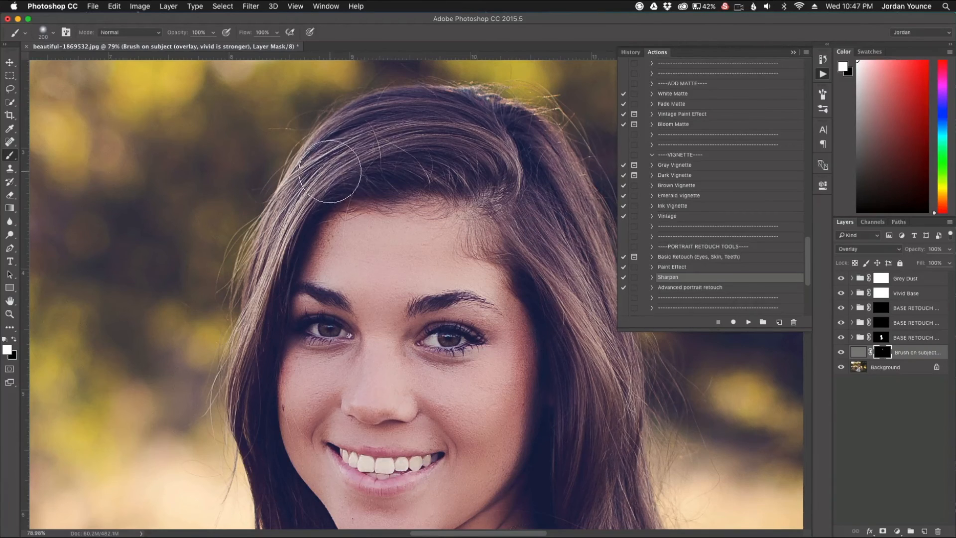
{"action": "key", "text": "bracketleft"}
{"action": "key", "text": "bracketleft"}
{"action": "key", "text": "bracketleft"}
{"action": "mouse_move", "coordinate": [389, 127]}
{"action": "left_mouse_down"}
{"action": "mouse_move", "coordinate": [421, 155]}
{"action": "mouse_move", "coordinate": [493, 135]}
{"action": "mouse_move", "coordinate": [421, 142]}
{"action": "left_mouse_up"}
{"action": "scroll", "coordinate": [512, 207], "scroll_direction": "down", "scroll_amount": 5}
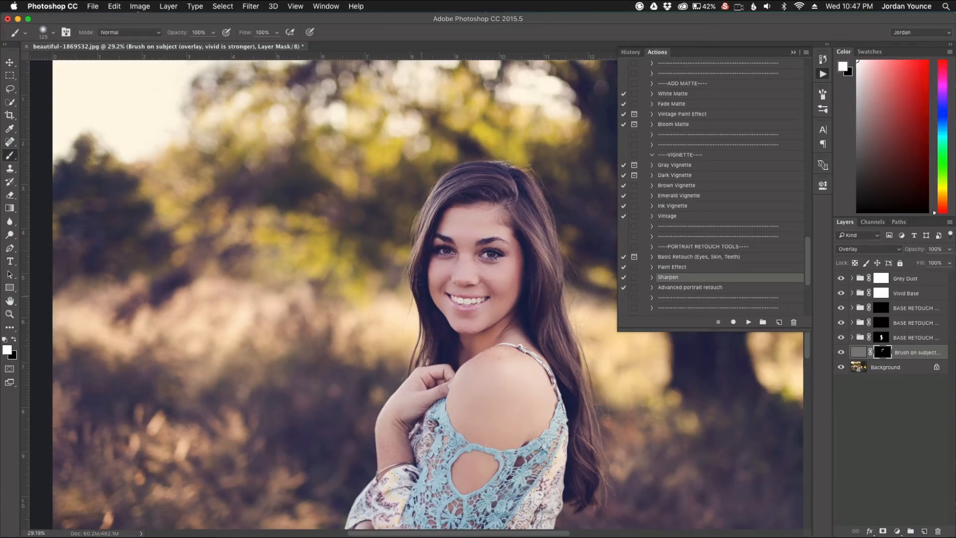
- Enlarge the soft brush to 250 px and paint the sharpening down the long hair beside the face
{"action": "key", "text": "bracketright"}
{"action": "key", "text": "bracketright"}
{"action": "key", "text": "bracketright"}
{"action": "key", "text": "bracketright"}
{"action": "mouse_move", "coordinate": [538, 230]}
{"action": "left_mouse_down"}
{"action": "mouse_move", "coordinate": [550, 313]}
{"action": "mouse_move", "coordinate": [583, 400]}
{"action": "mouse_move", "coordinate": [587, 485]}
{"action": "mouse_move", "coordinate": [577, 385]}
{"action": "mouse_move", "coordinate": [538, 229]}
{"action": "mouse_move", "coordinate": [516, 189]}
{"action": "mouse_move", "coordinate": [505, 190]}
{"action": "mouse_move", "coordinate": [552, 271]}
{"action": "mouse_move", "coordinate": [594, 465]}
{"action": "mouse_move", "coordinate": [588, 482]}
{"action": "mouse_move", "coordinate": [549, 278]}
{"action": "left_mouse_up"}
{"action": "scroll", "coordinate": [547, 276], "scroll_direction": "down", "scroll_amount": 1}
- Collapse the actions list, group all layers above the Background, and toggle the group's visibility to compare before and after
{"action": "left_click", "coordinate": [793, 52]}
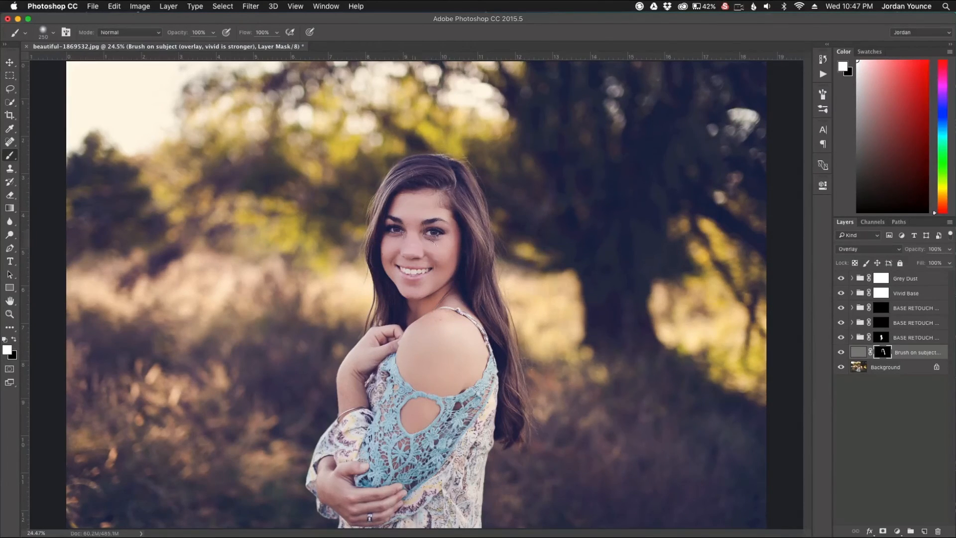
{"action": "left_click", "coordinate": [928, 282]}
{"action": "left_click", "coordinate": [915, 352], "text": "shift"}
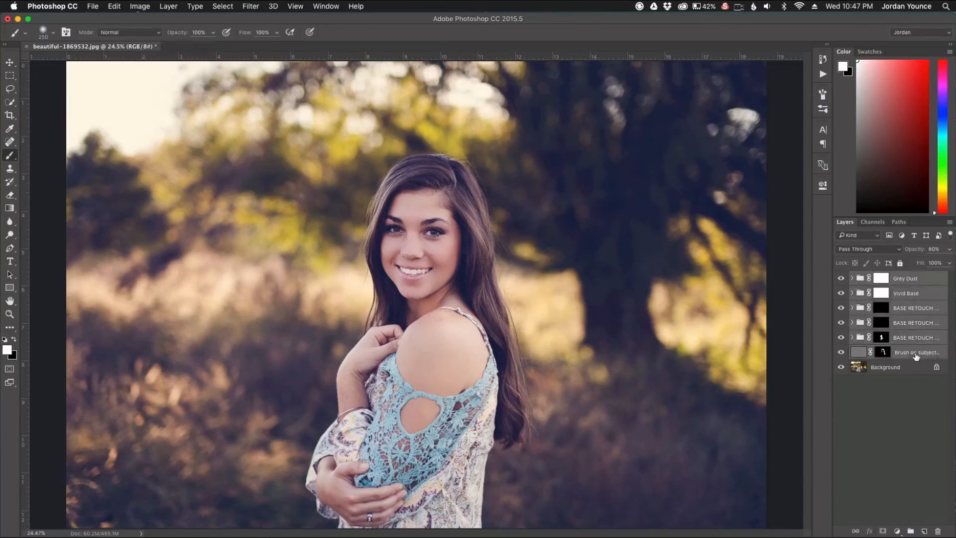
{"action": "key", "text": "super+g"}
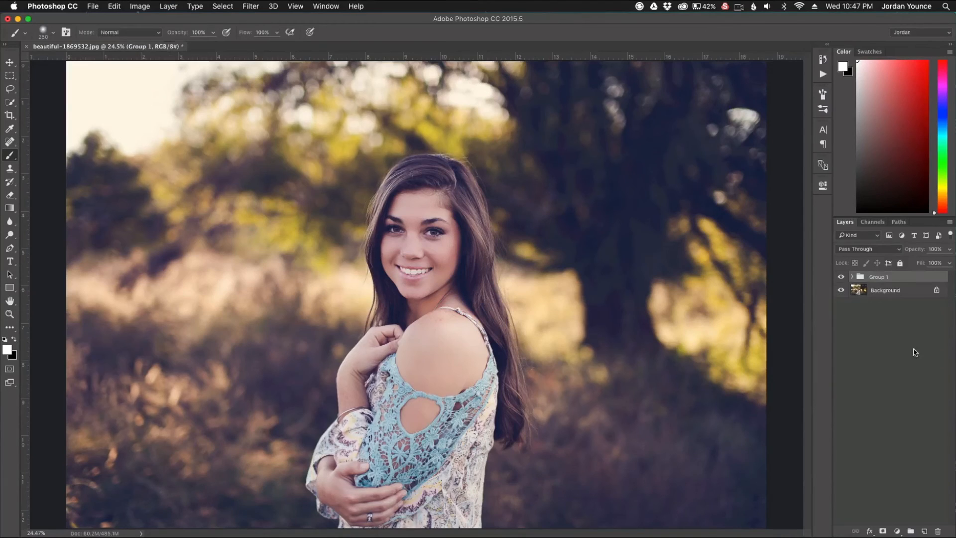
{"action": "left_click", "coordinate": [842, 281]}
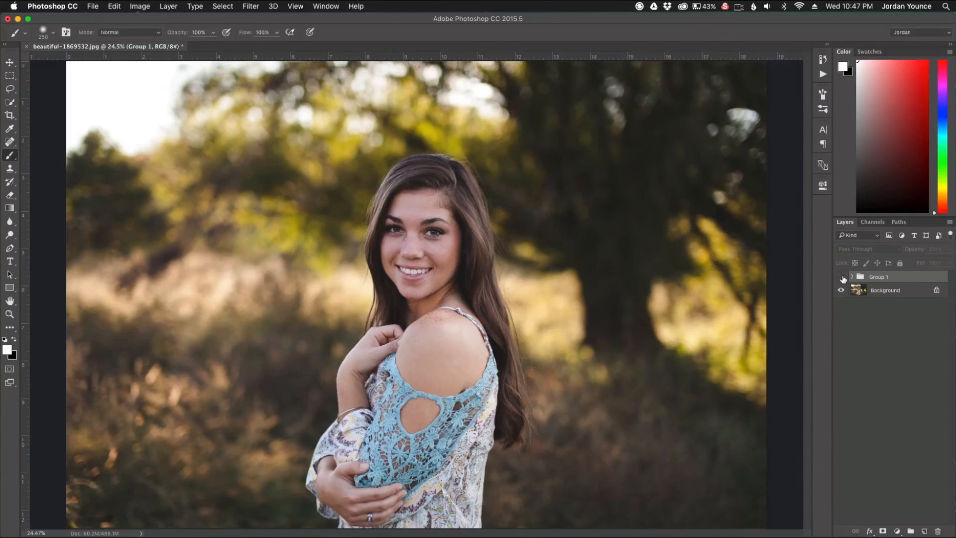
{"action": "left_click", "coordinate": [841, 277]}
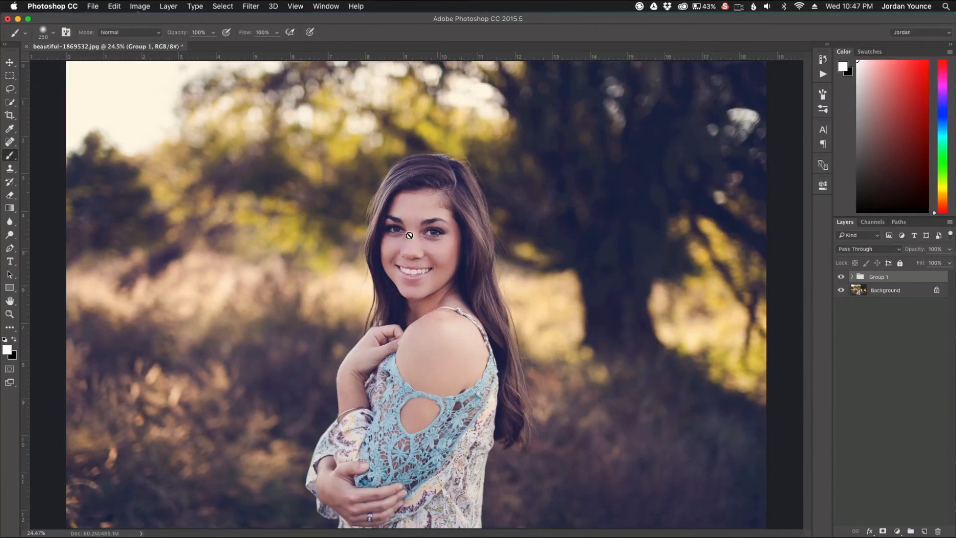